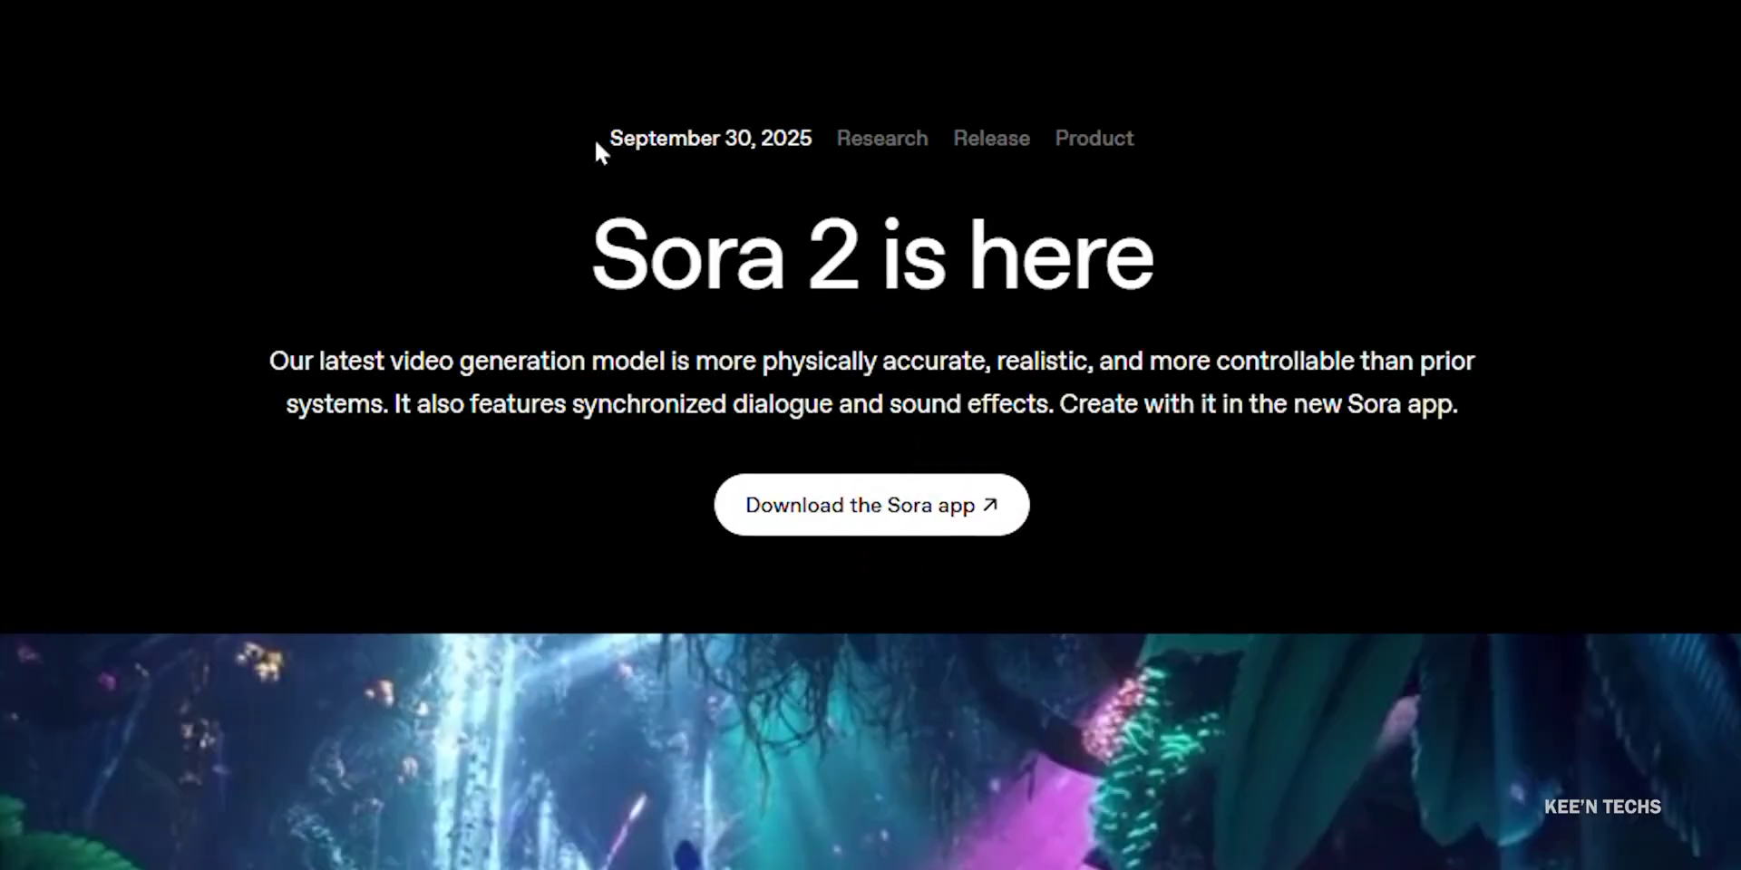
Highlight the September 30, 2025 release date in the Sora 2 announcement
left_click_drag(596, 144, 802, 149)
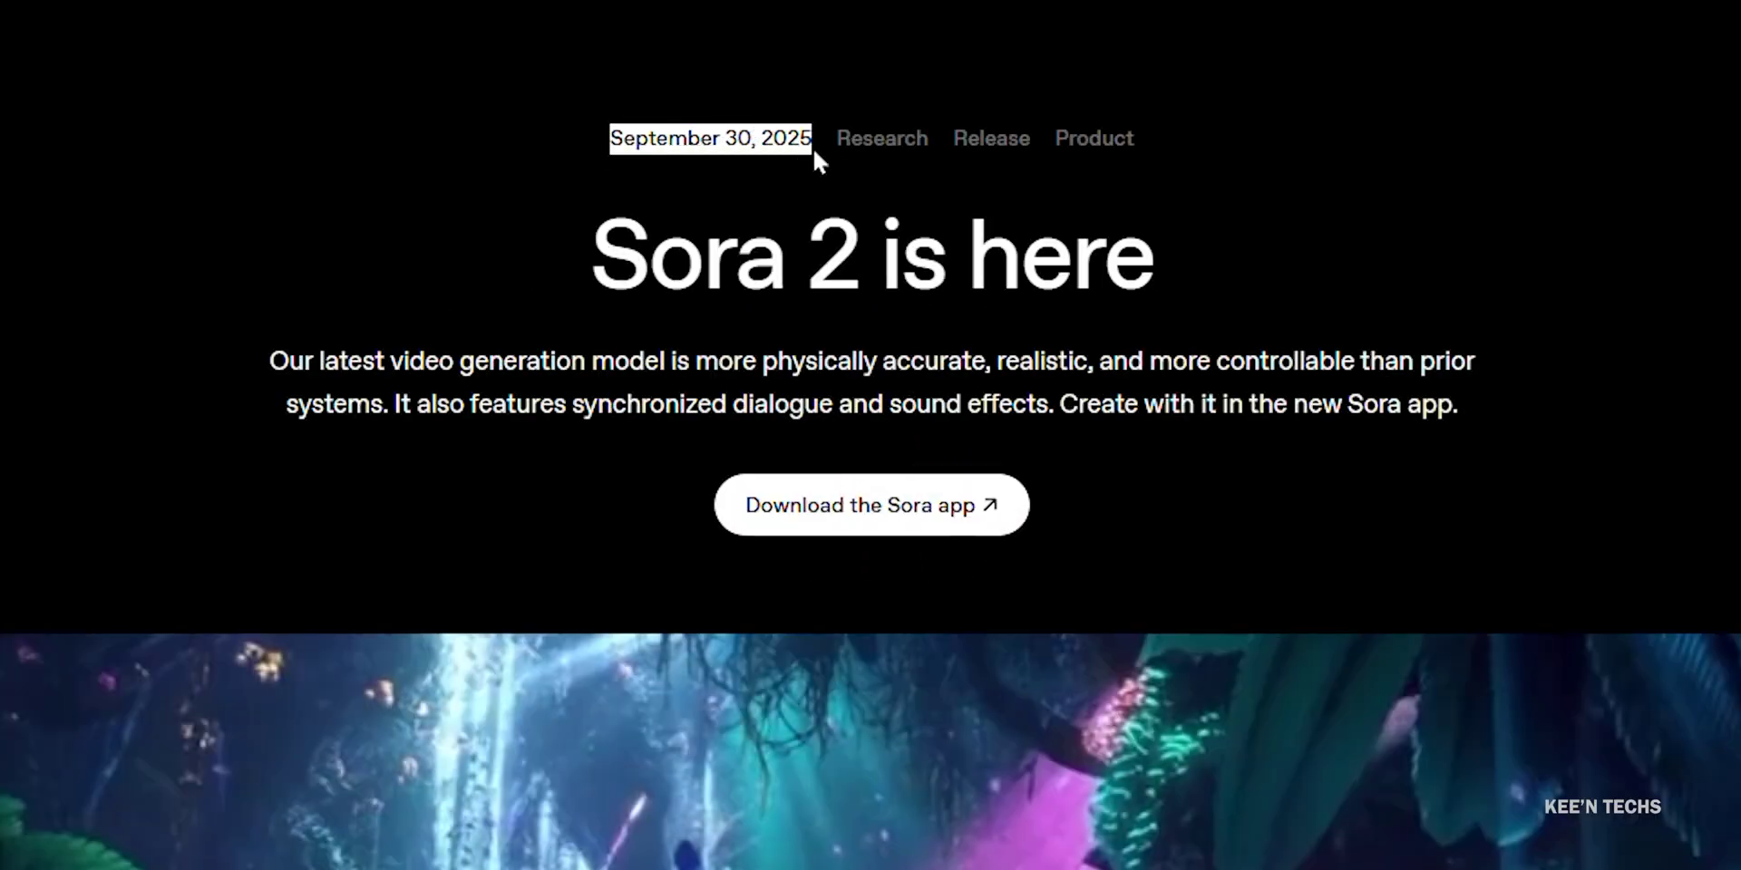
left_click(834, 160)
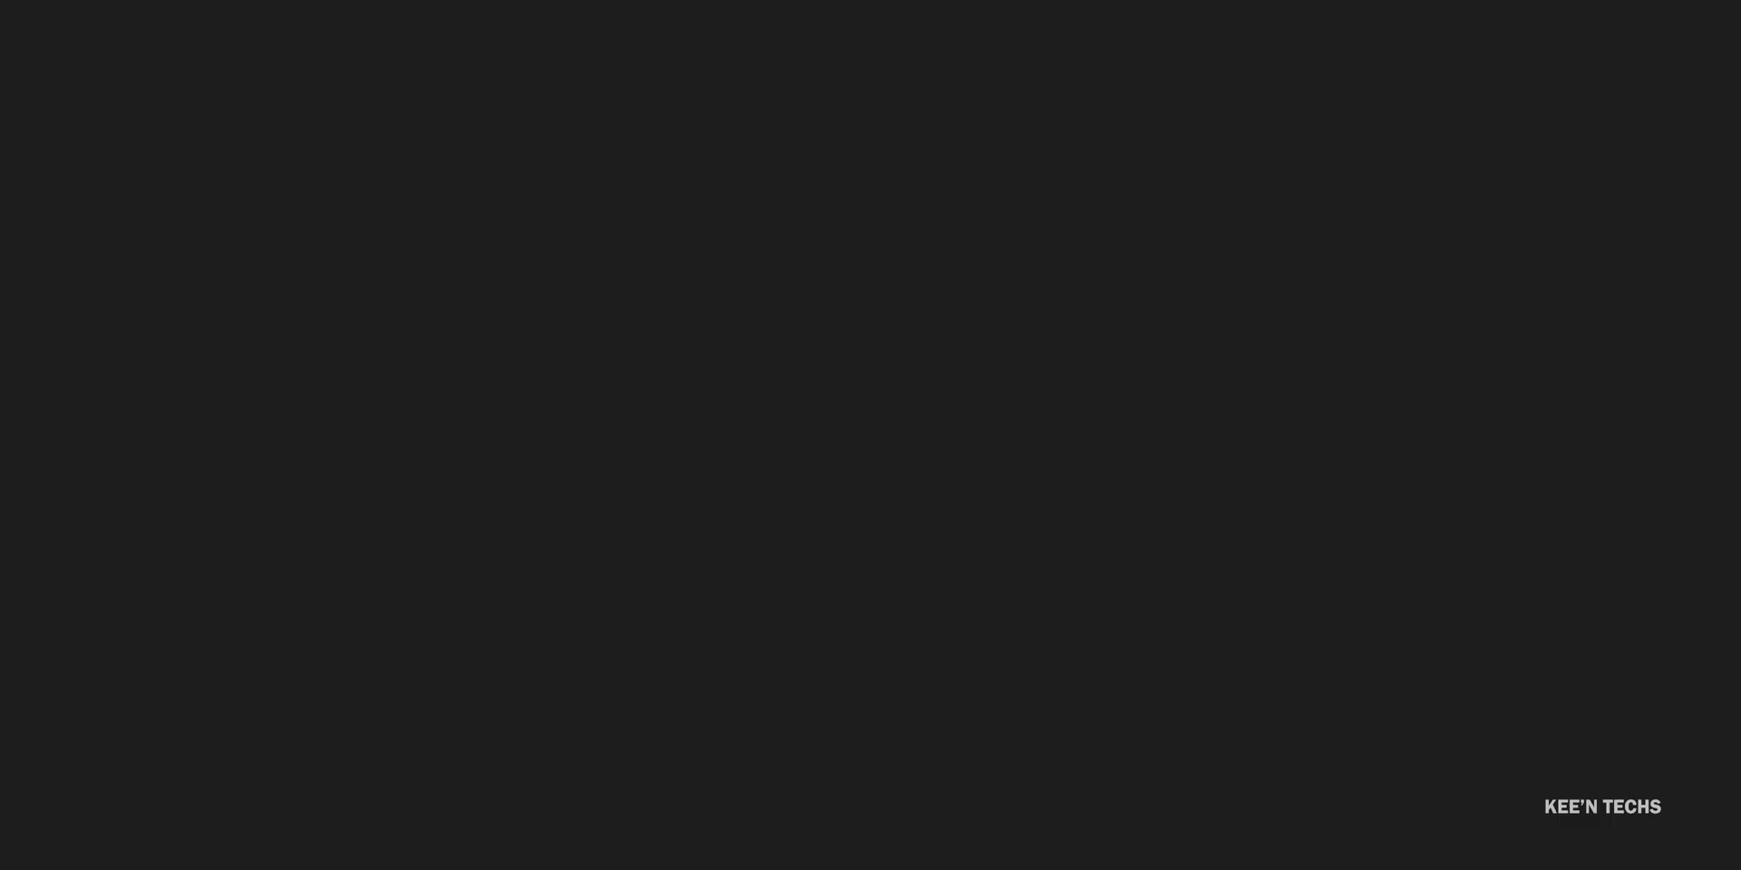
scroll(290, 408, "down", 5)
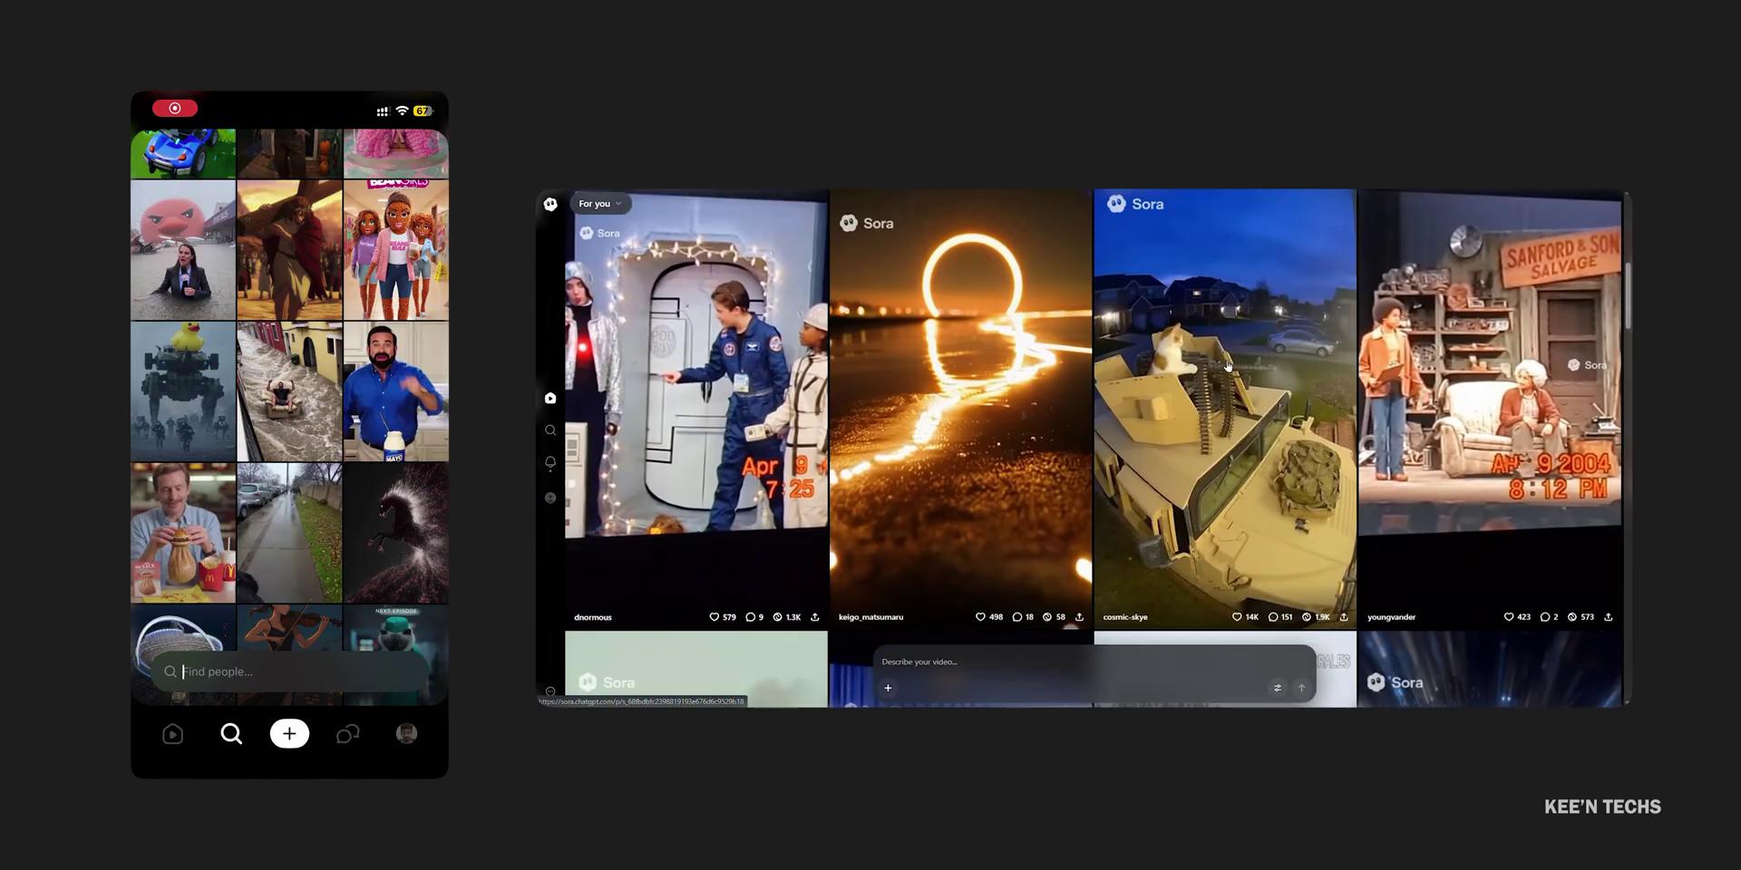
left_click(233, 669)
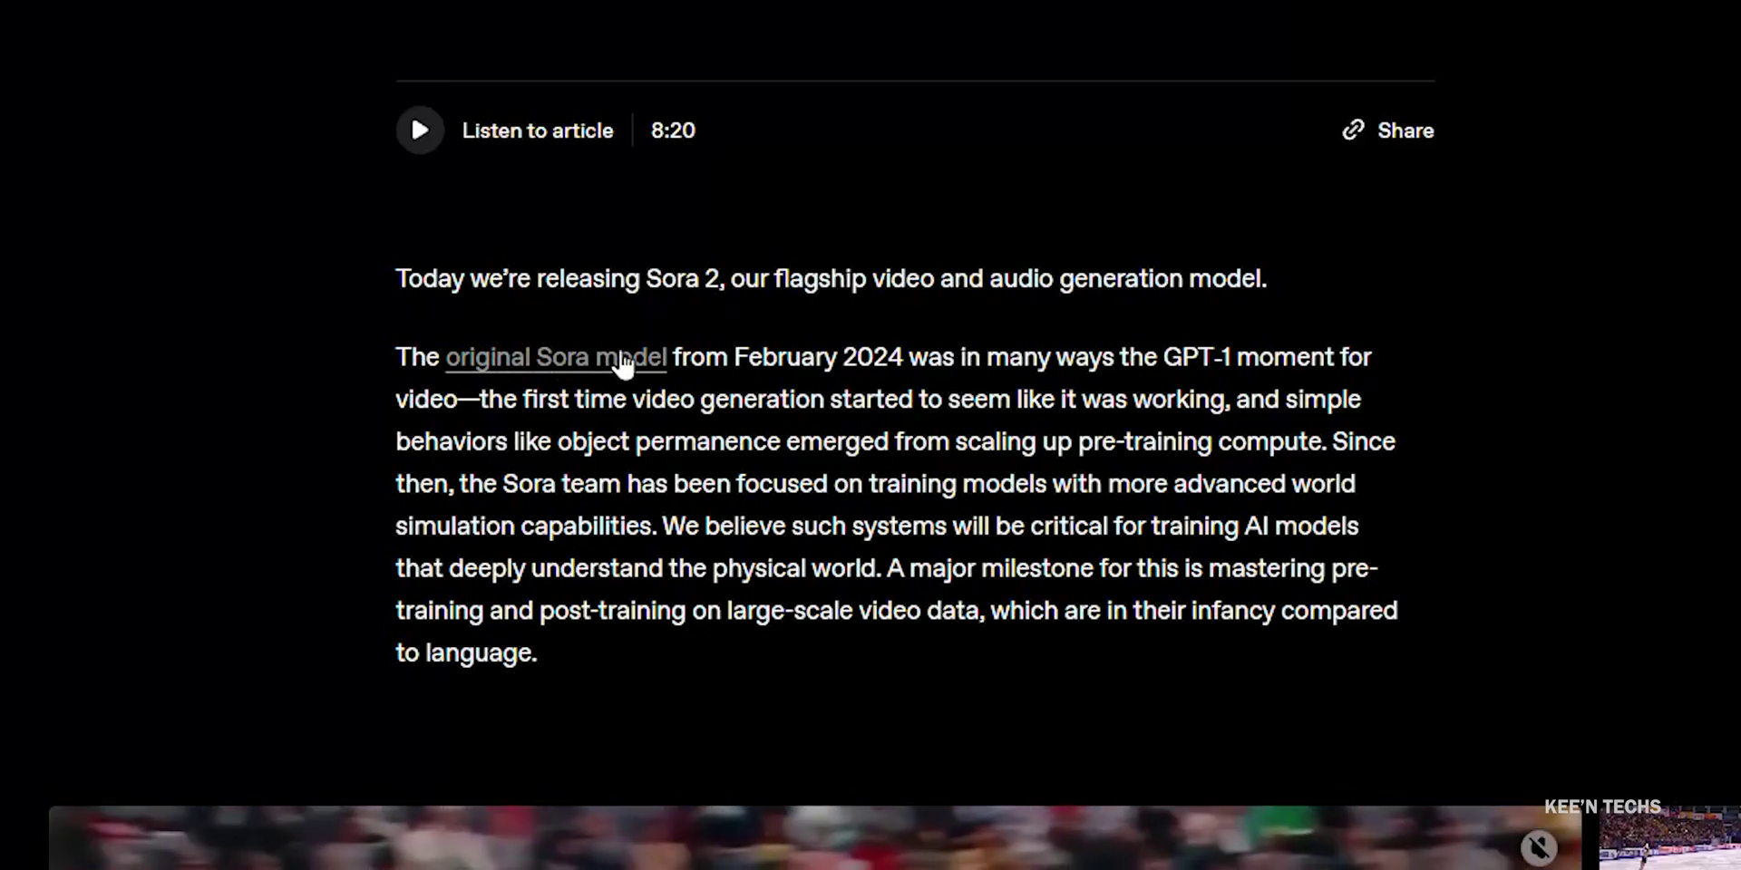
Highlight 'GPT-1 moment', 'Sora 2' and 'GPT-3.5 moment' in the opening paragraph
left_click_drag(1160, 357, 1325, 357)
left_click(1279, 394)
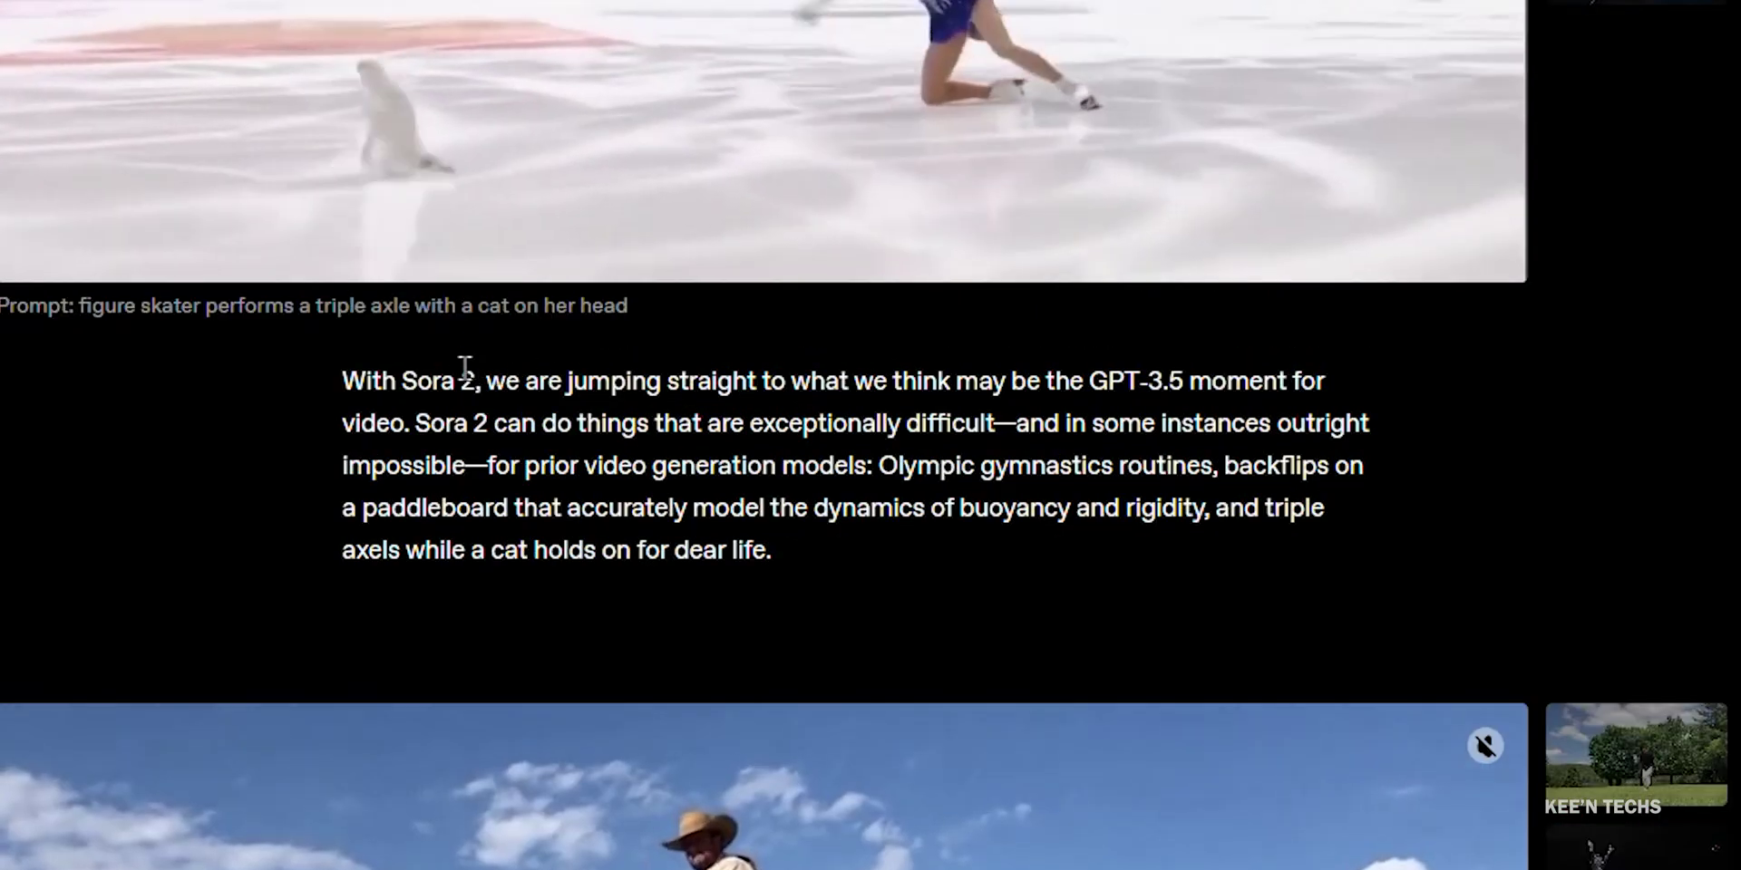
left_click_drag(402, 381, 482, 377)
left_click(1033, 369)
left_click_drag(1084, 381, 1282, 375)
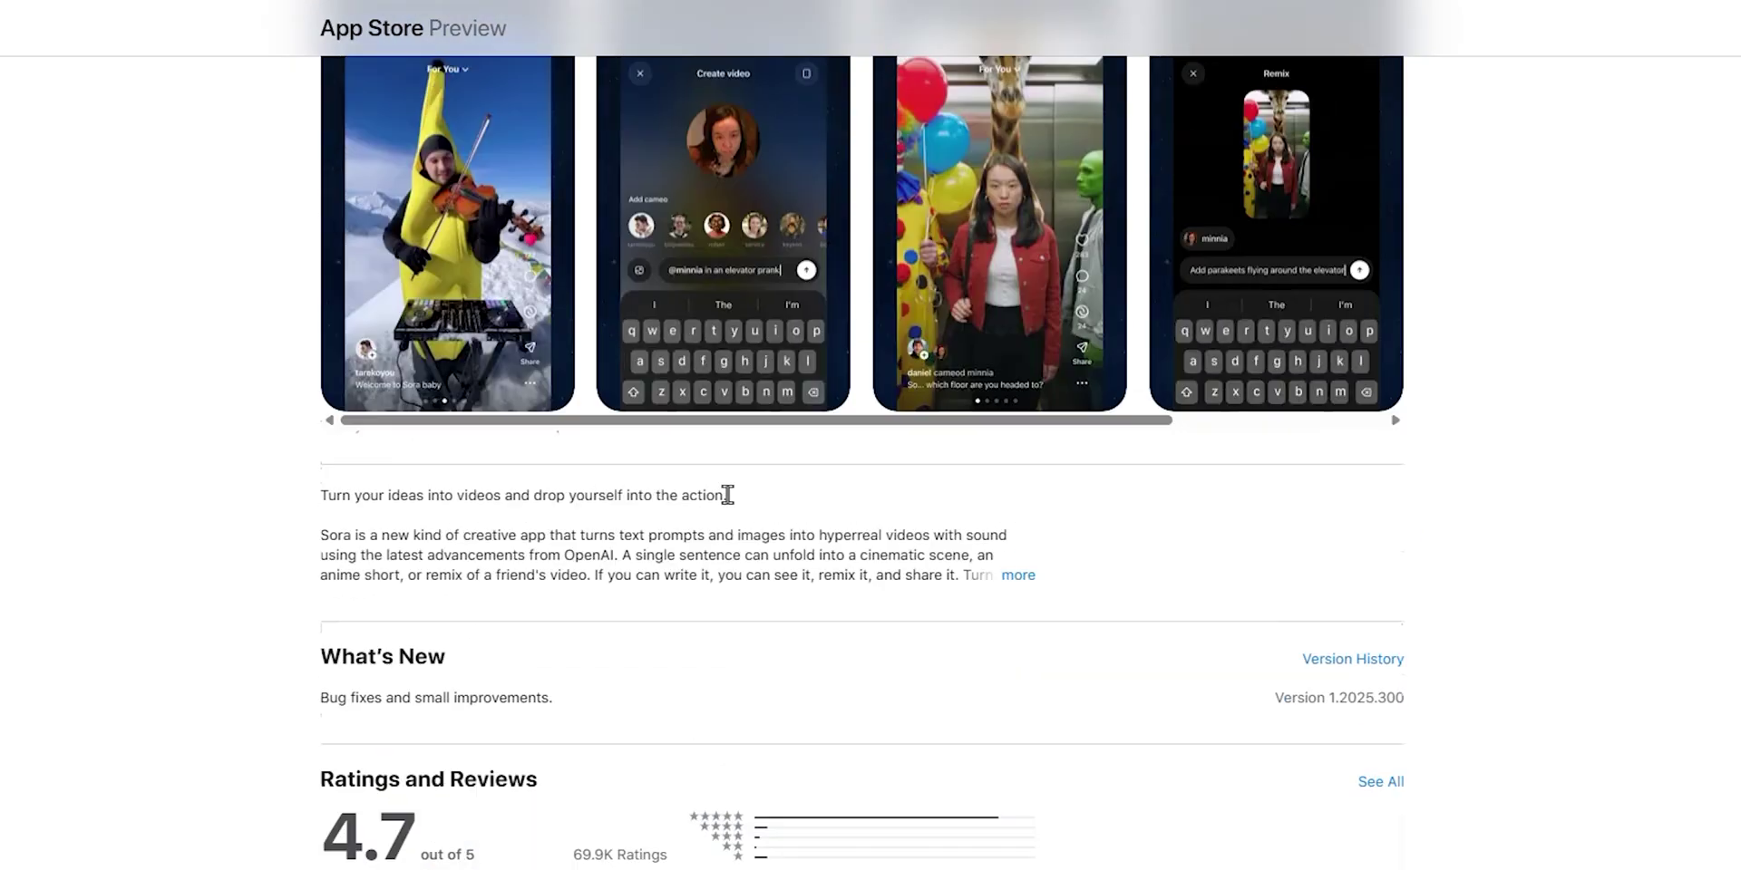
Highlight 'U.S.' and 'Canada' in the Sora rollout sentence
scroll(831, 493, "up", 4)
scroll(727, 495, "up", 4)
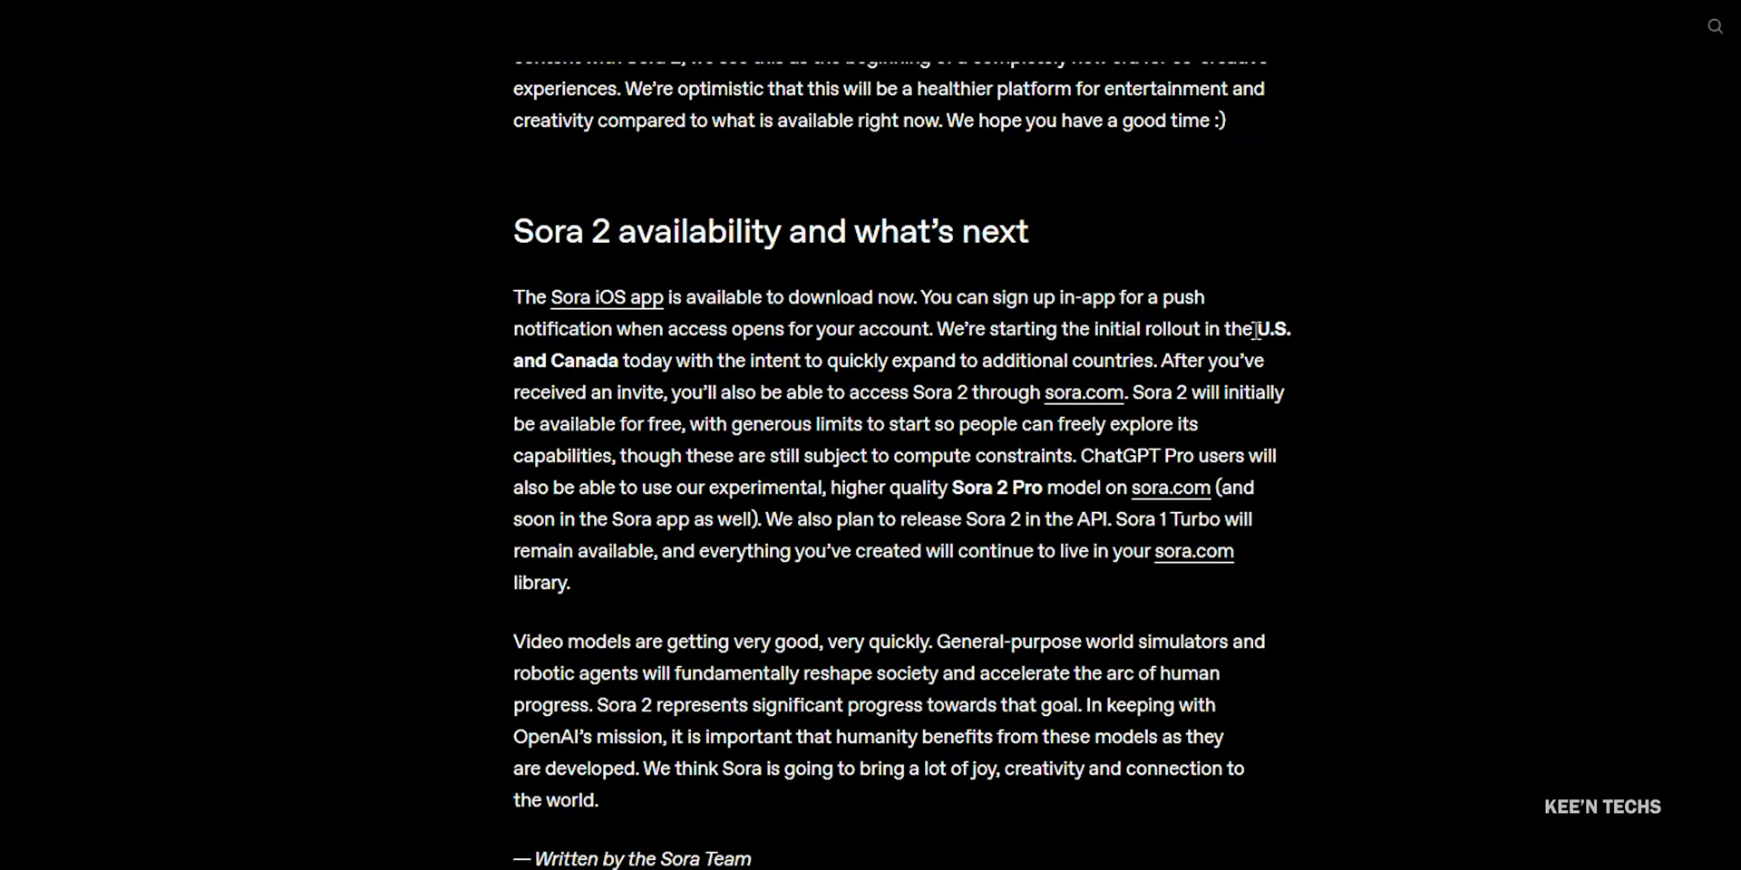
left_click_drag(1257, 328, 1297, 328)
left_click_drag(550, 360, 620, 360)
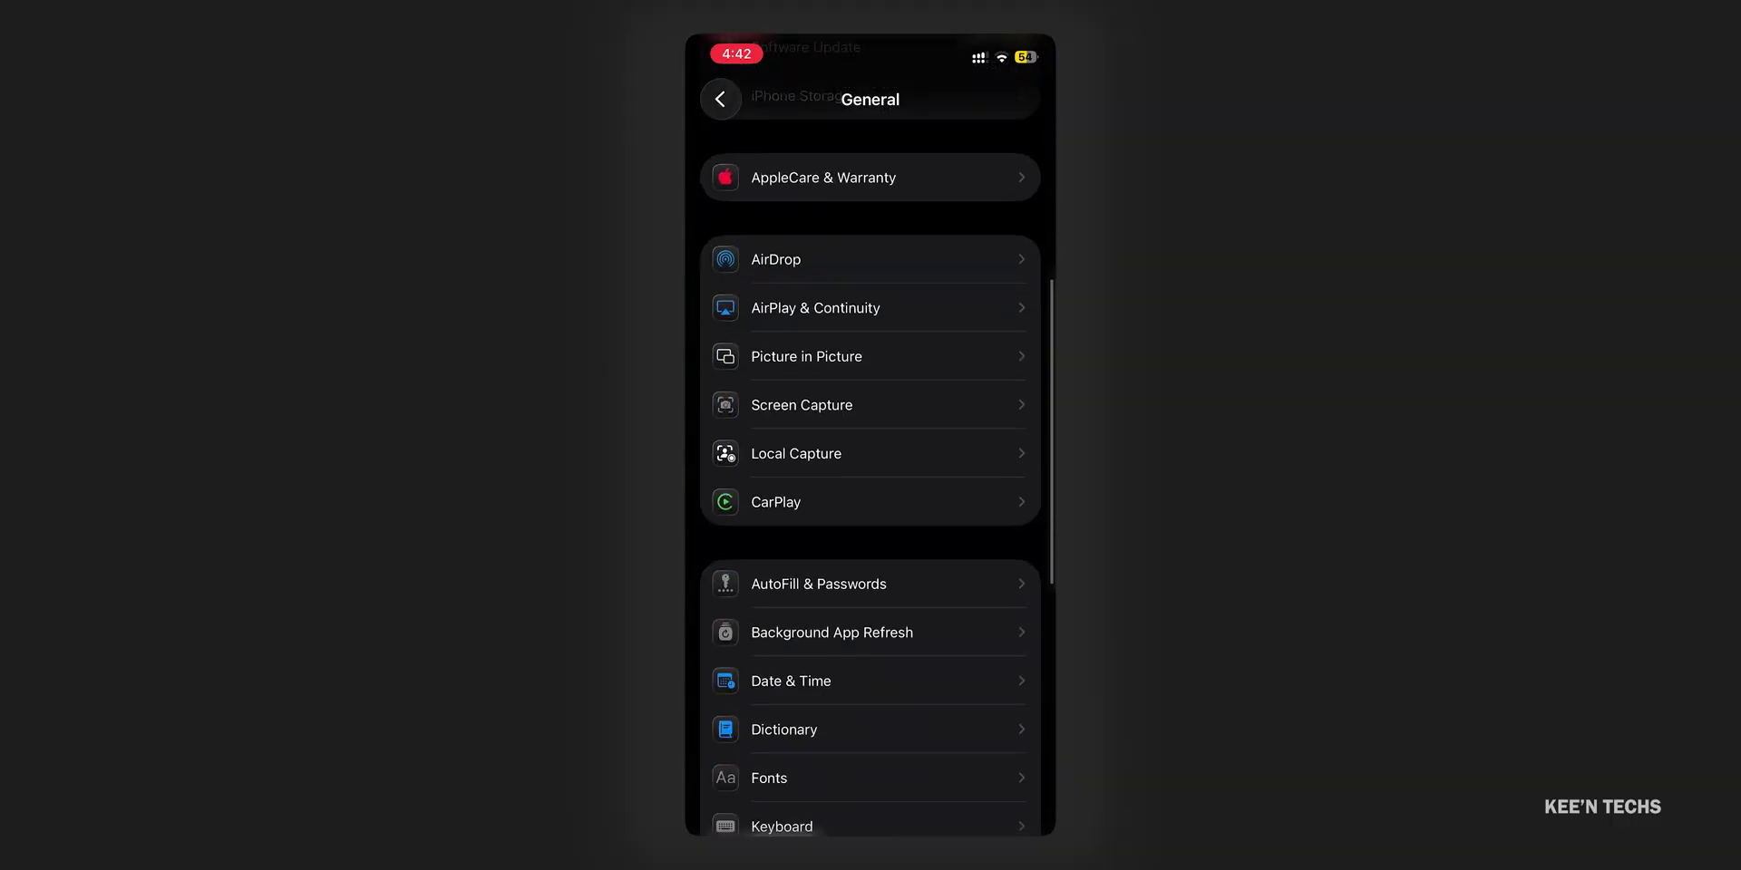
Confirm the iPhone region is United States, then continue to the Sora sign-in
scroll(871, 453, "down", 3)
left_click(814, 629)
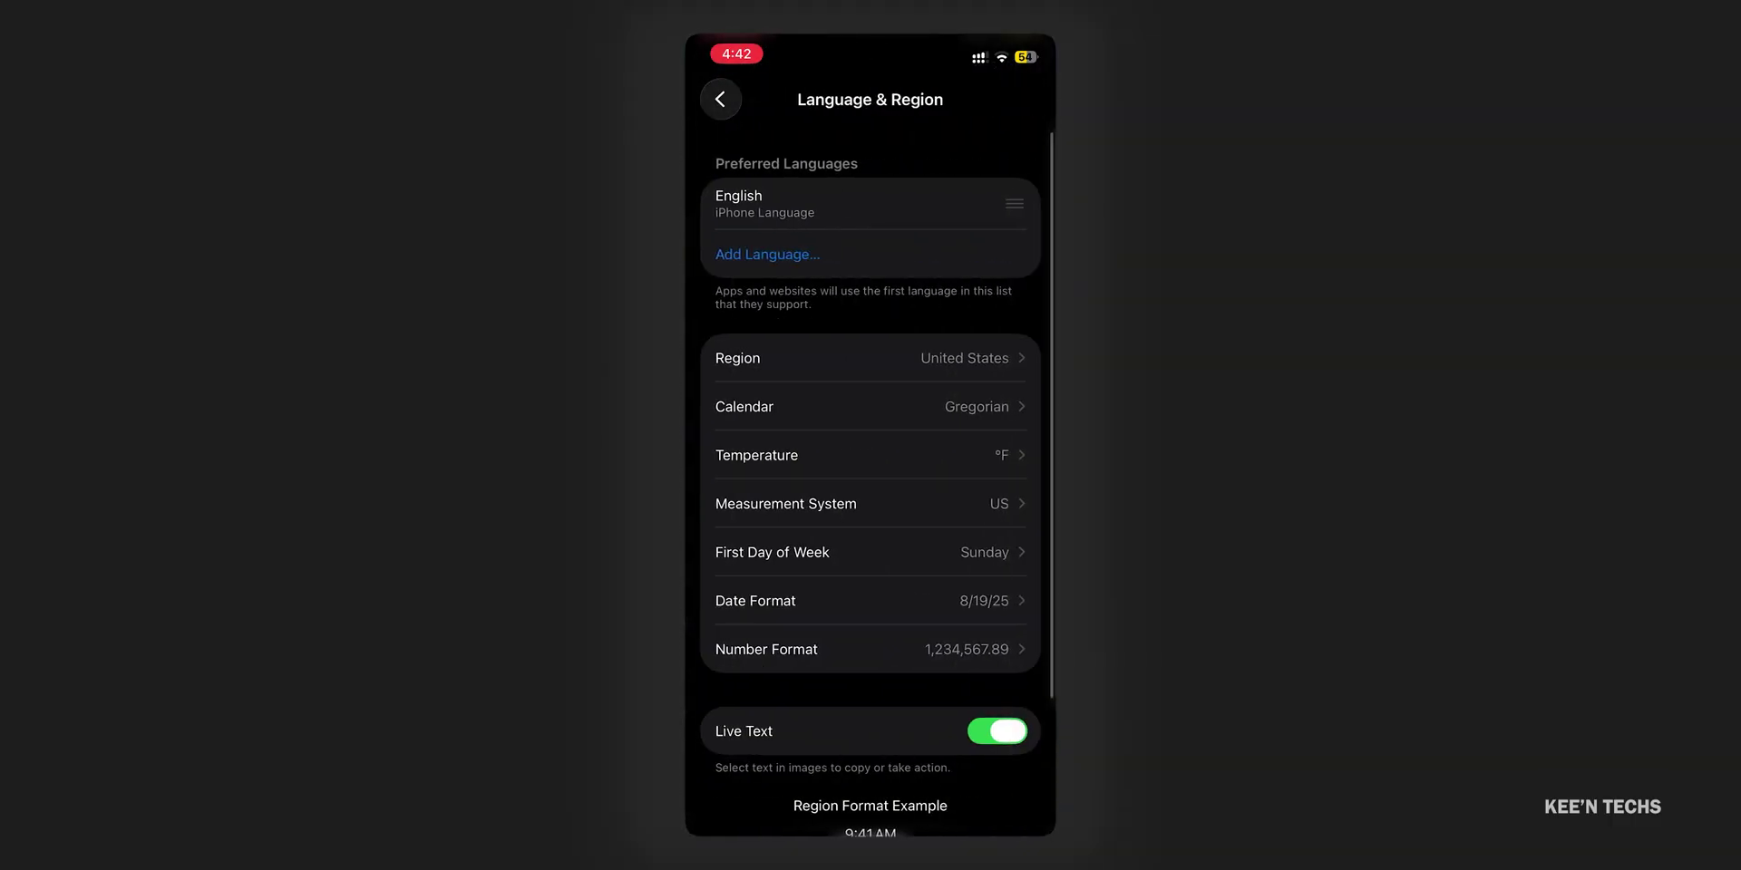
scroll(869, 494, "down", 1)
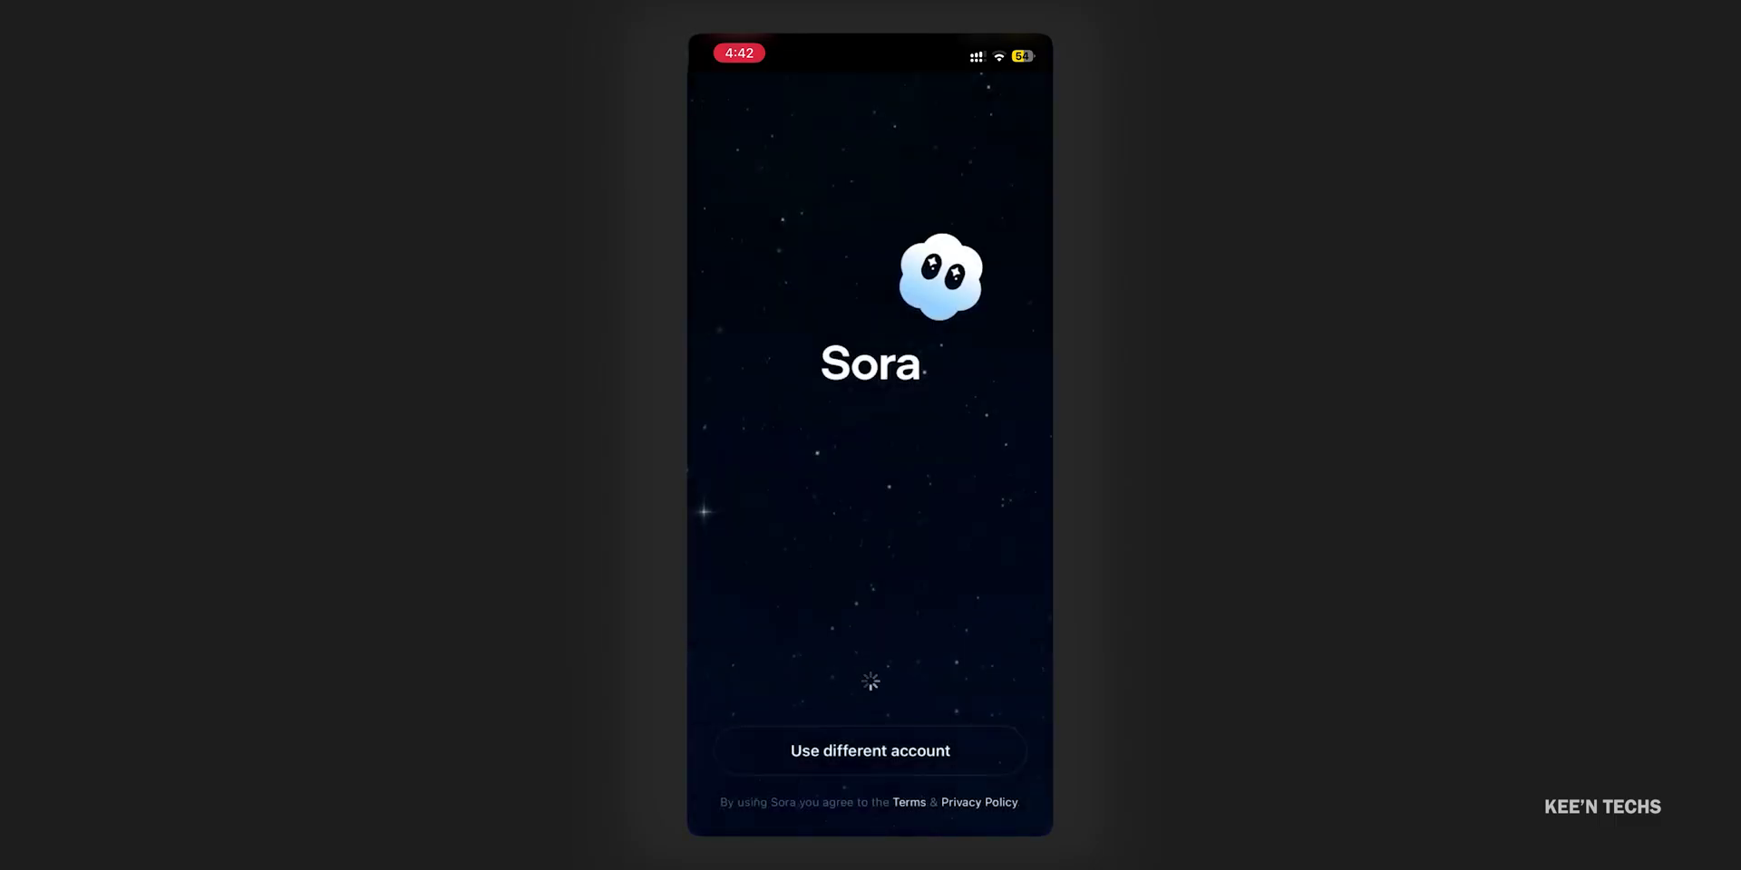
left_click(942, 503)
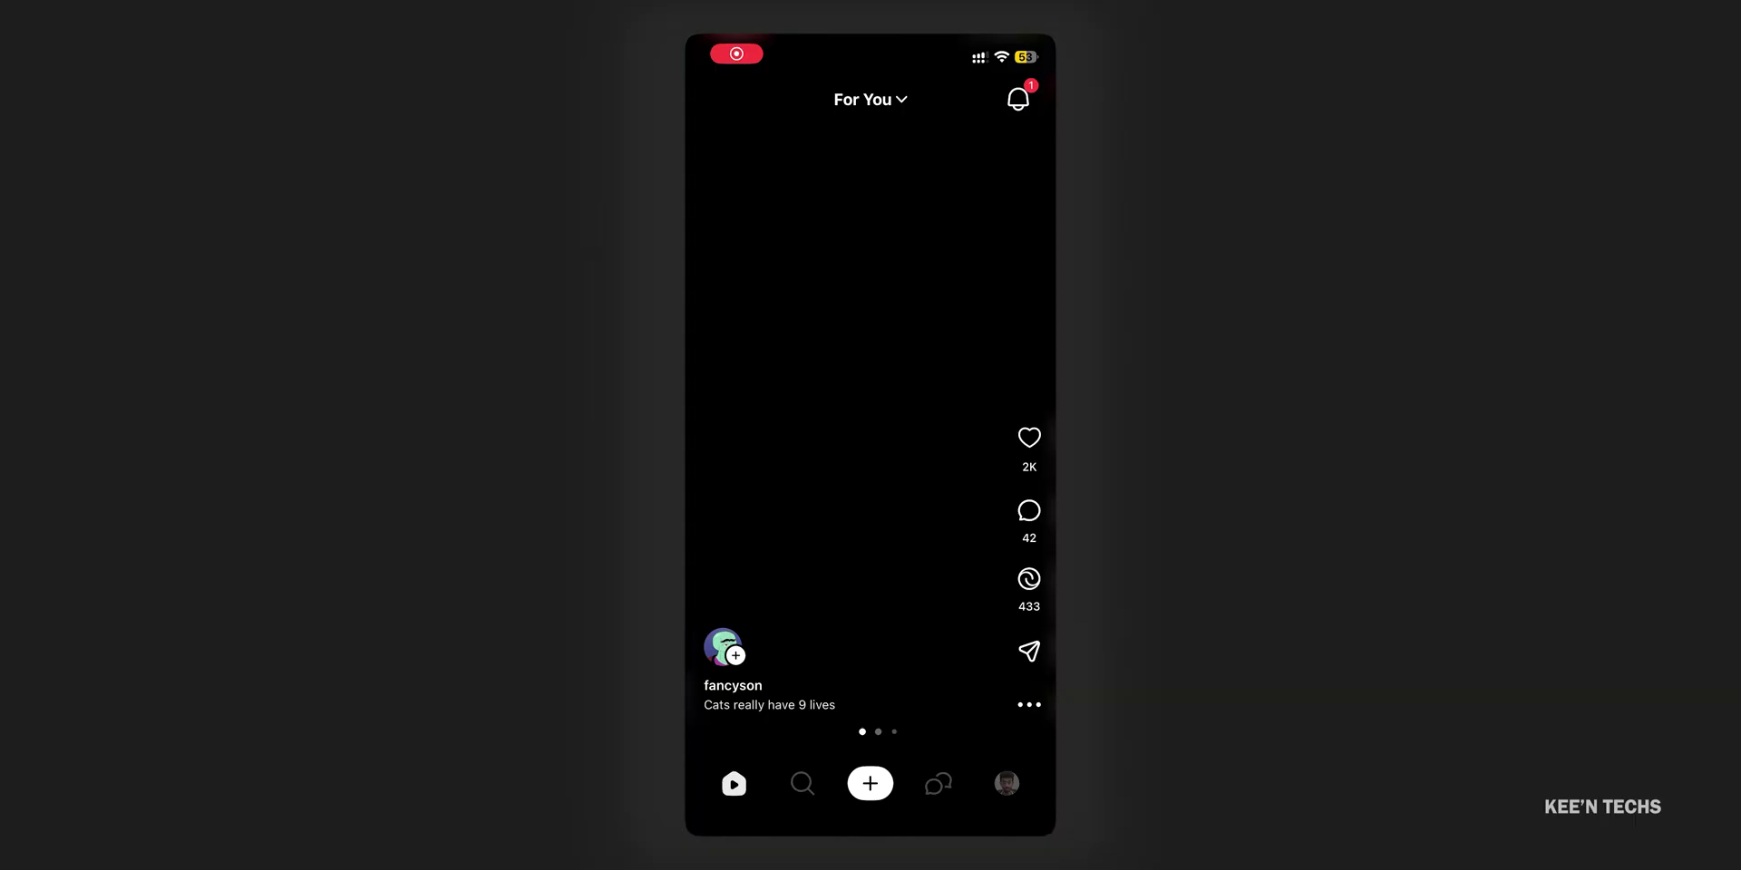
Go to your Sora profile and bring up the '5 invites' friend-invite sheet
left_click(1006, 783)
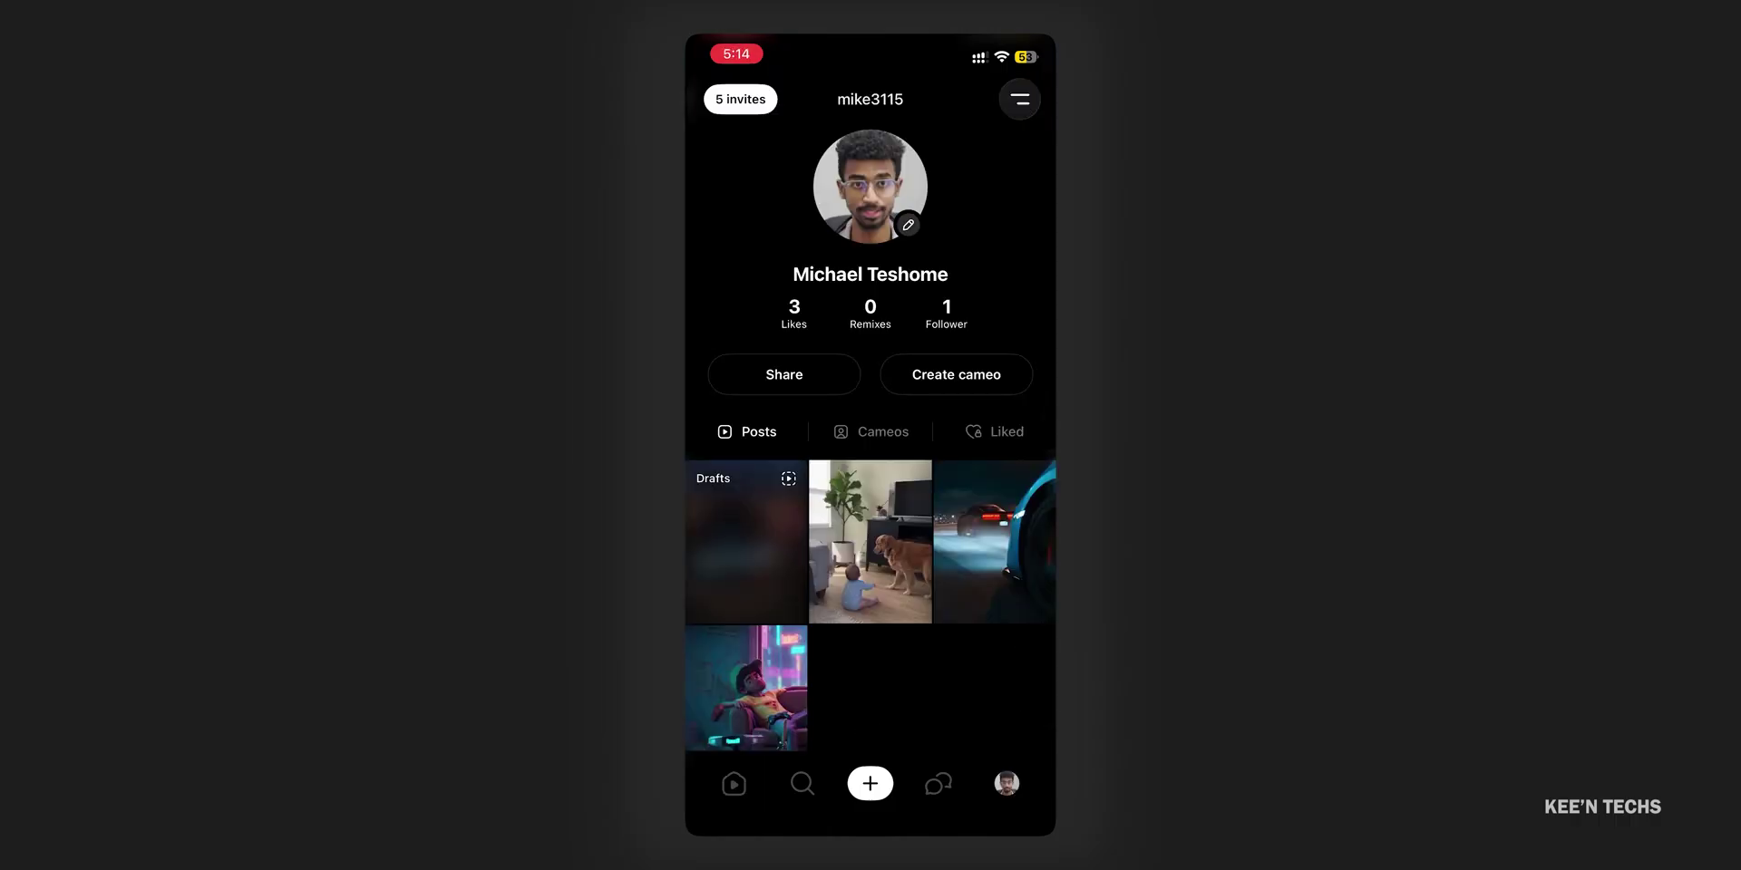
left_click(740, 99)
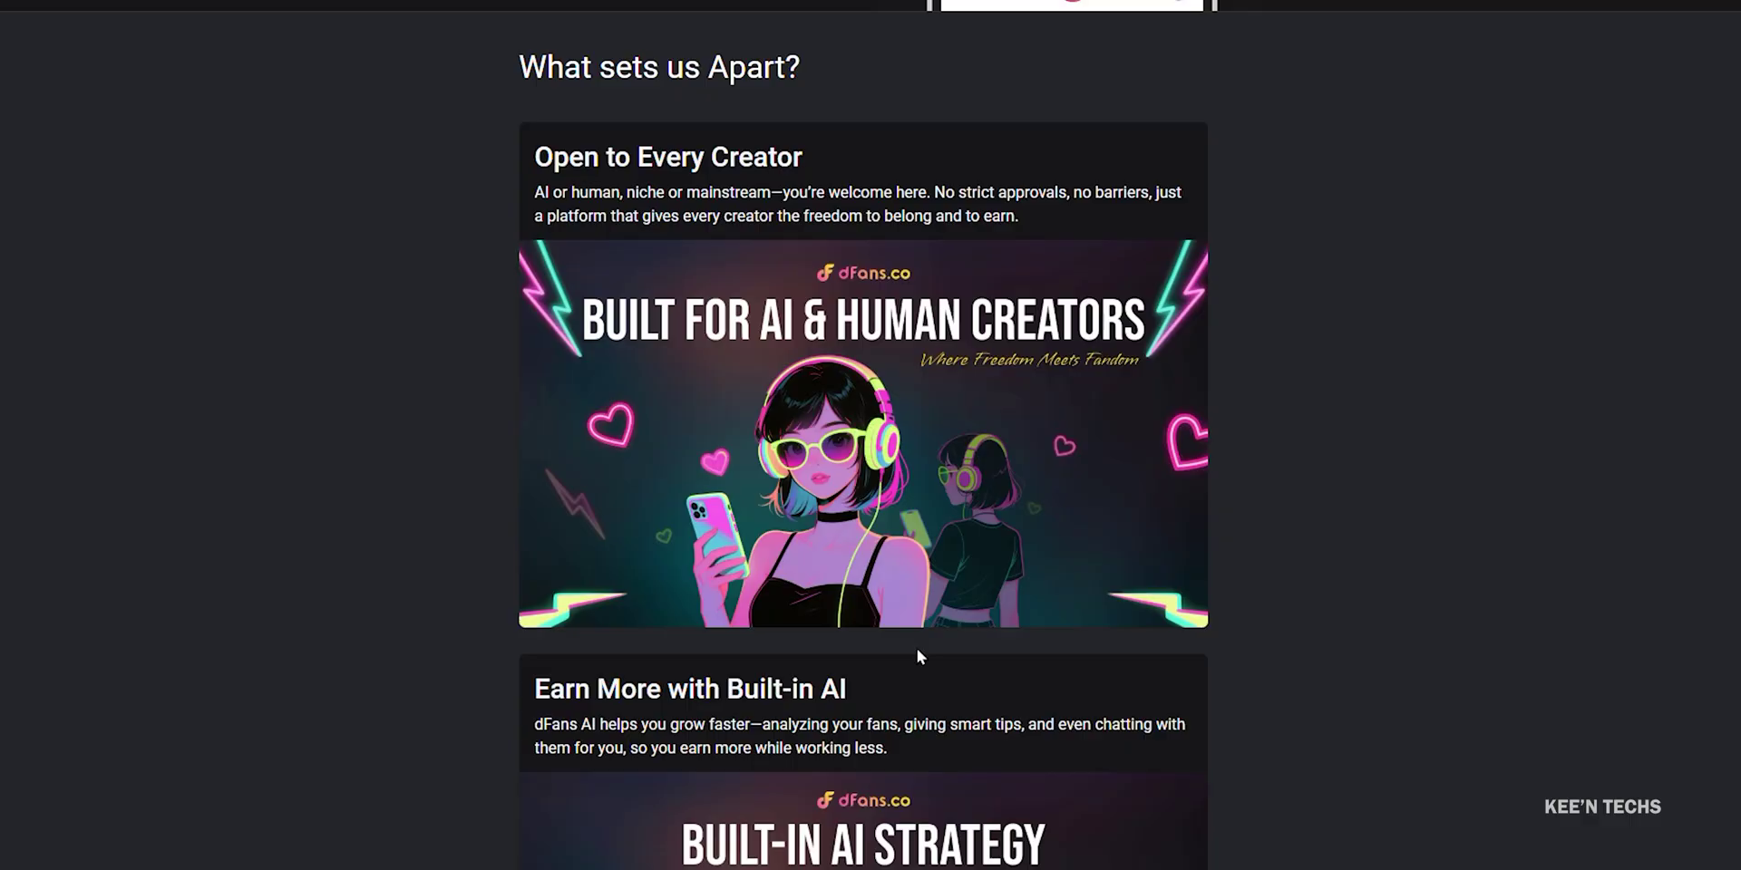
Browse the dFans homepage, then open and scroll through the Join dFans creator page
scroll(917, 656, "up", 8)
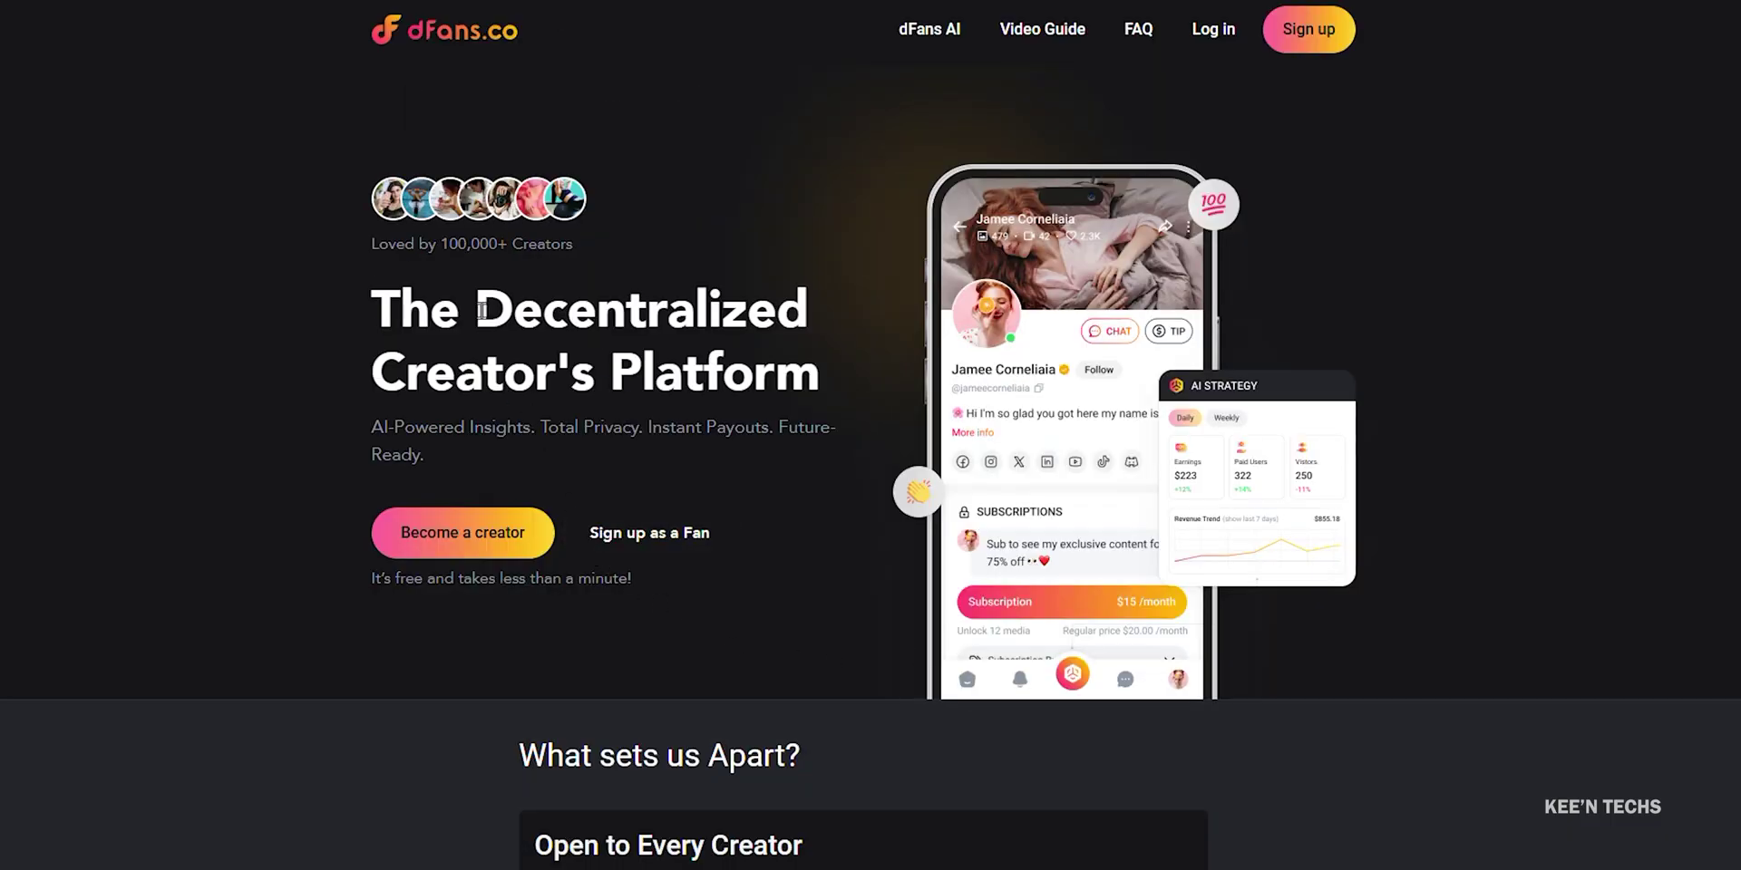
left_click(850, 302)
scroll(805, 509, "down", 5)
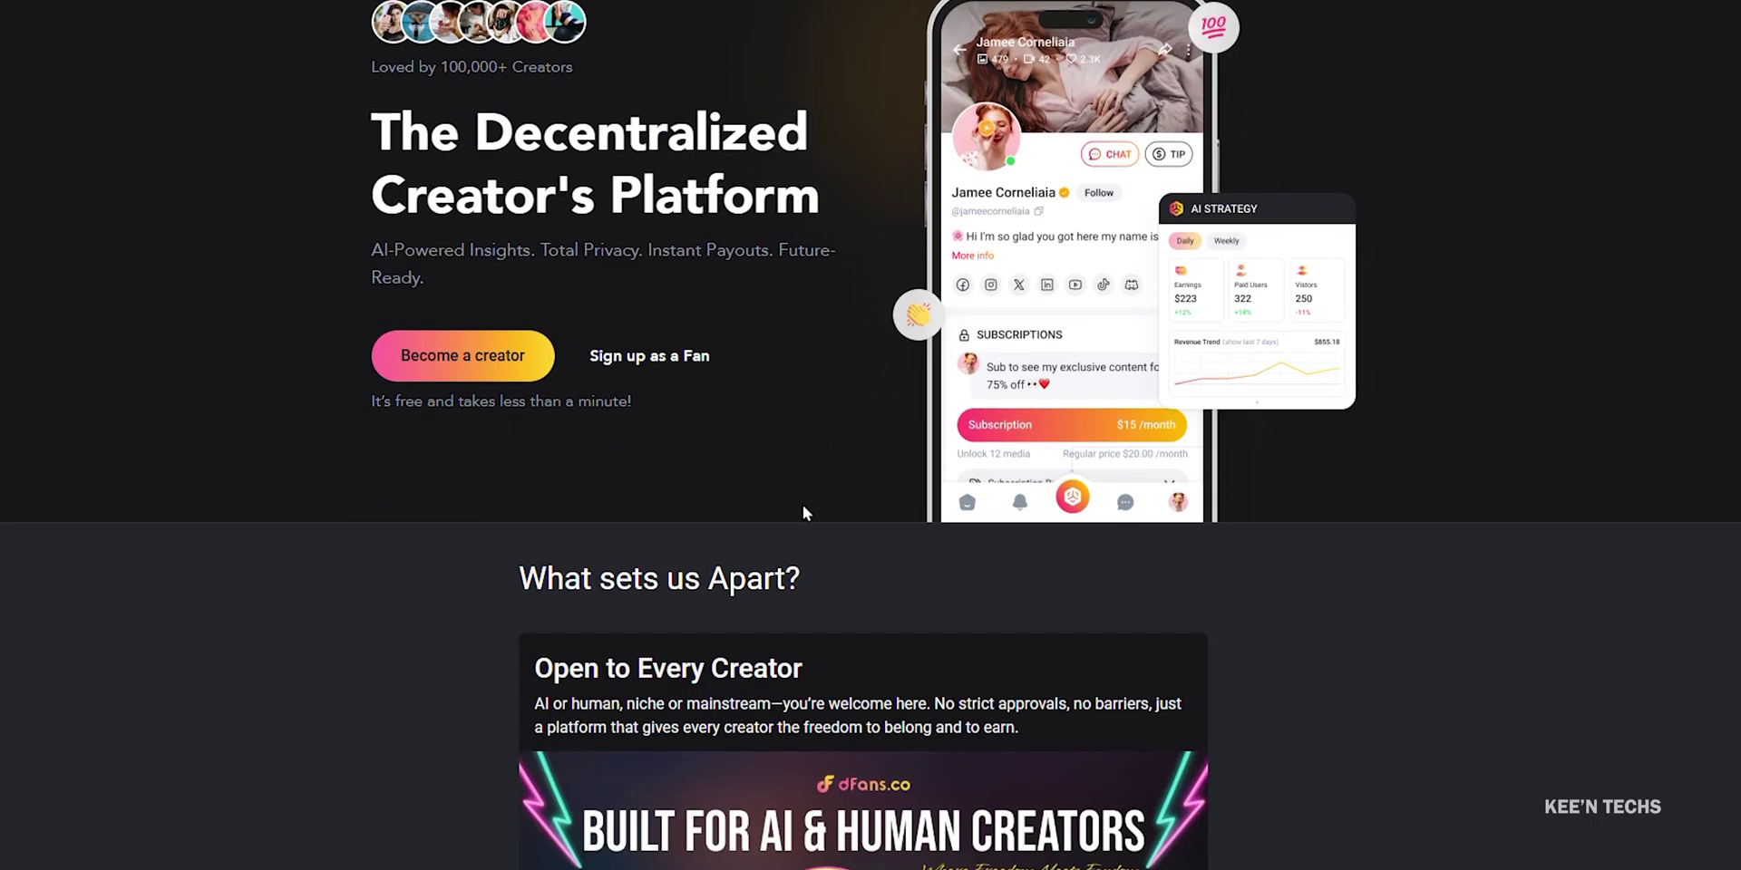
scroll(816, 507, "down", 3)
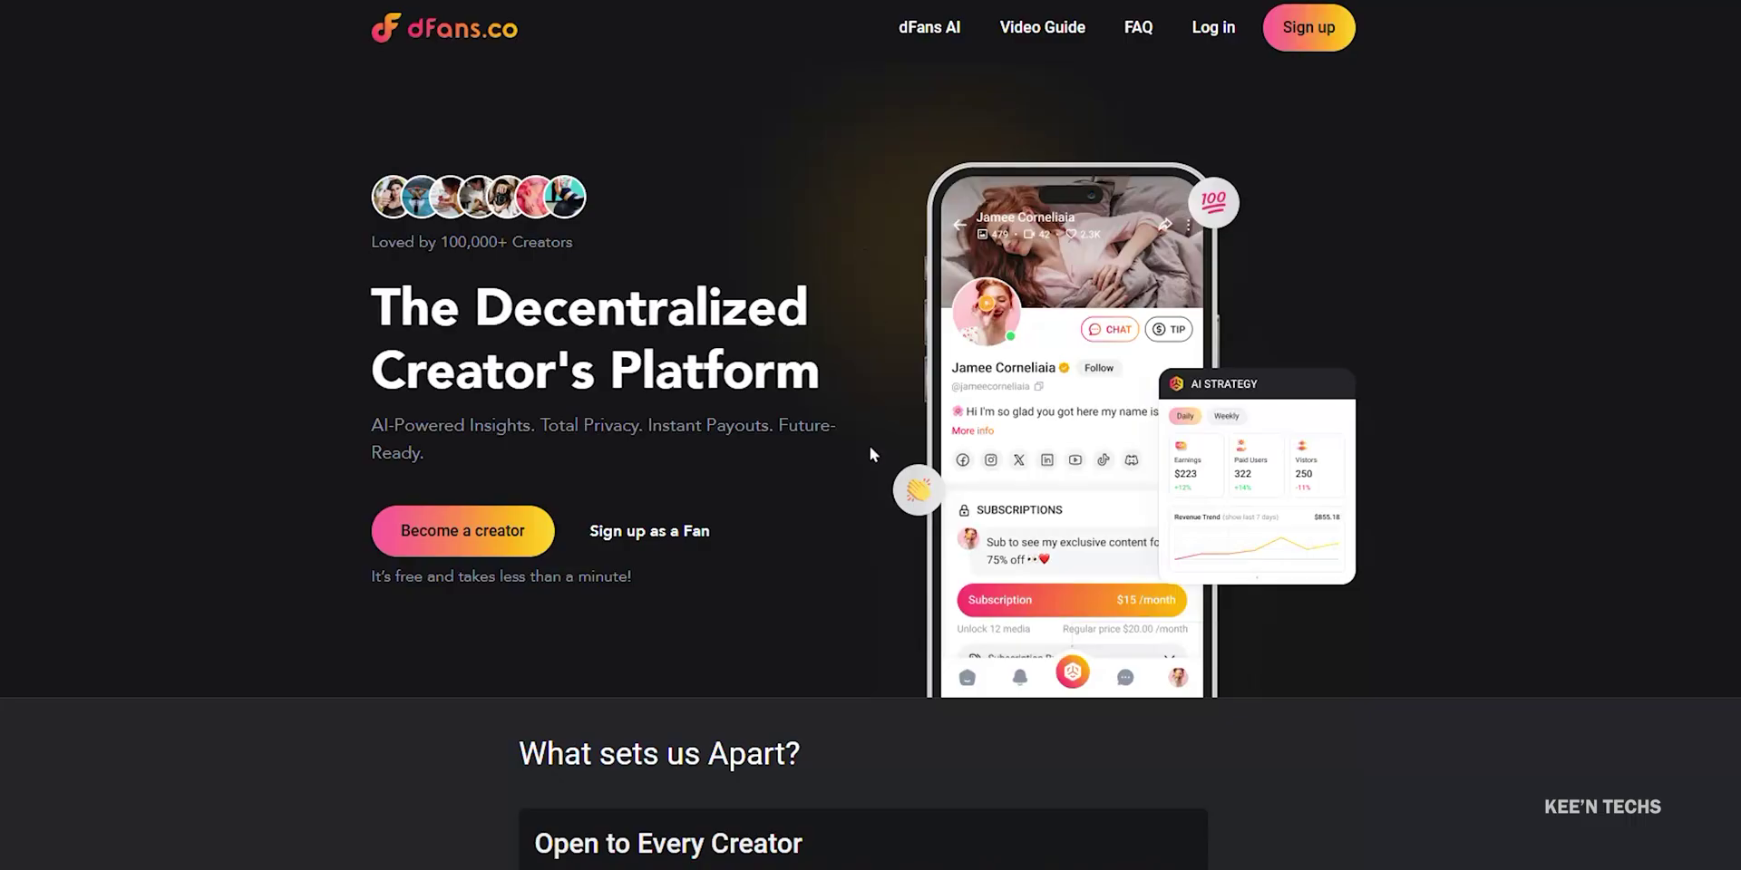
left_click(481, 541)
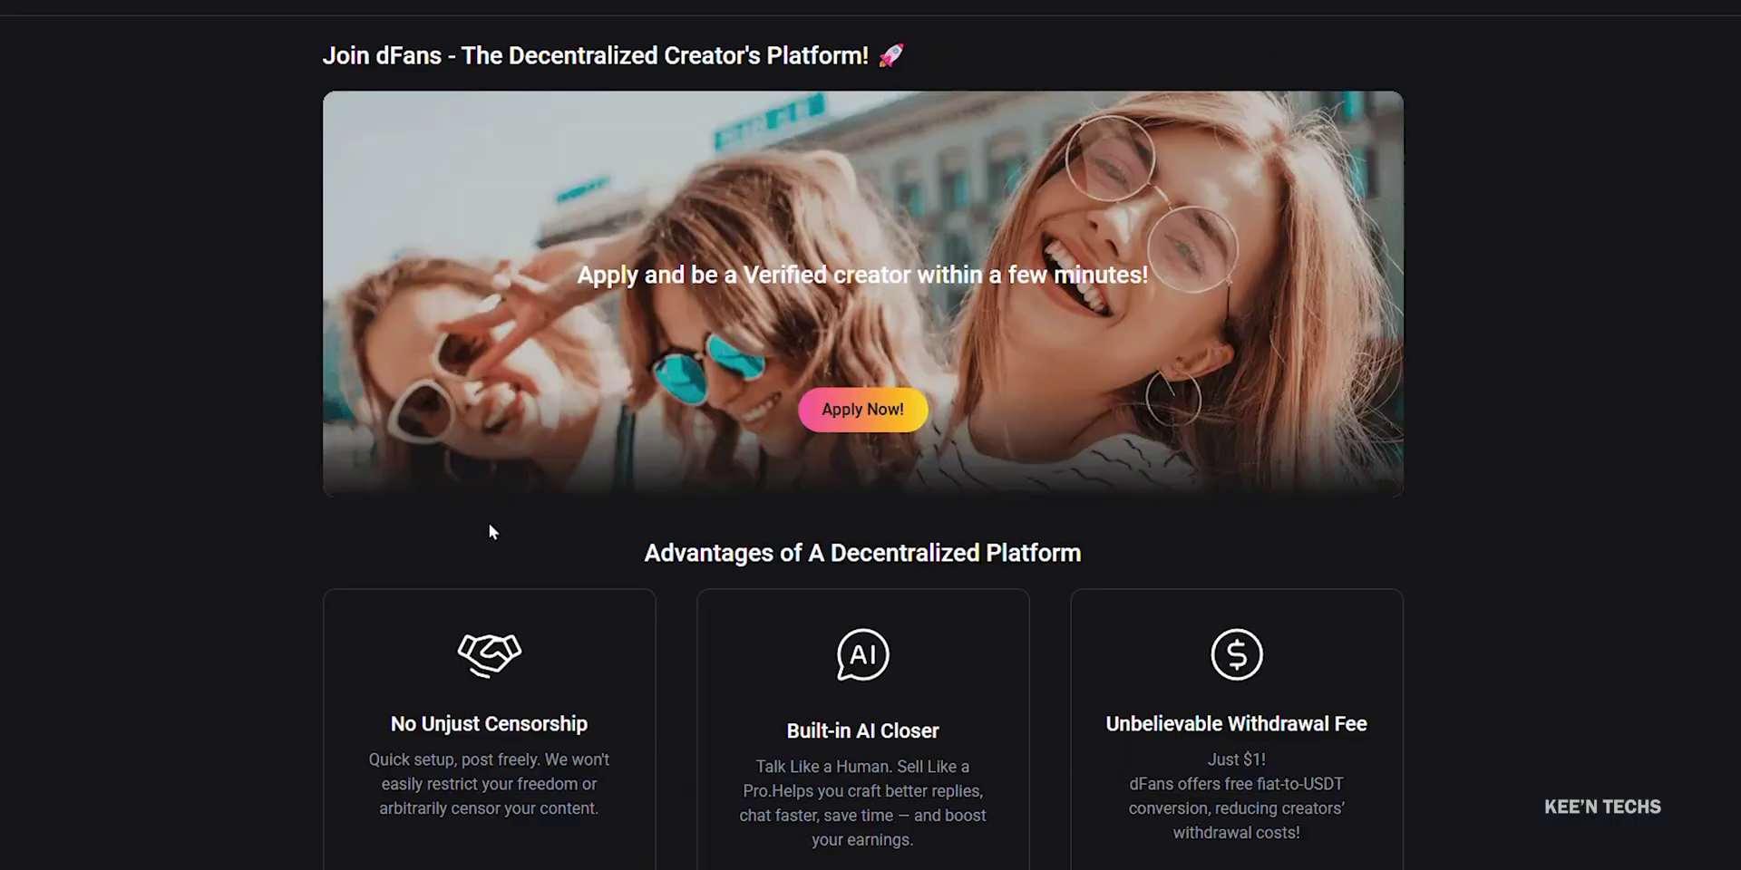
scroll(720, 465, "down", 2)
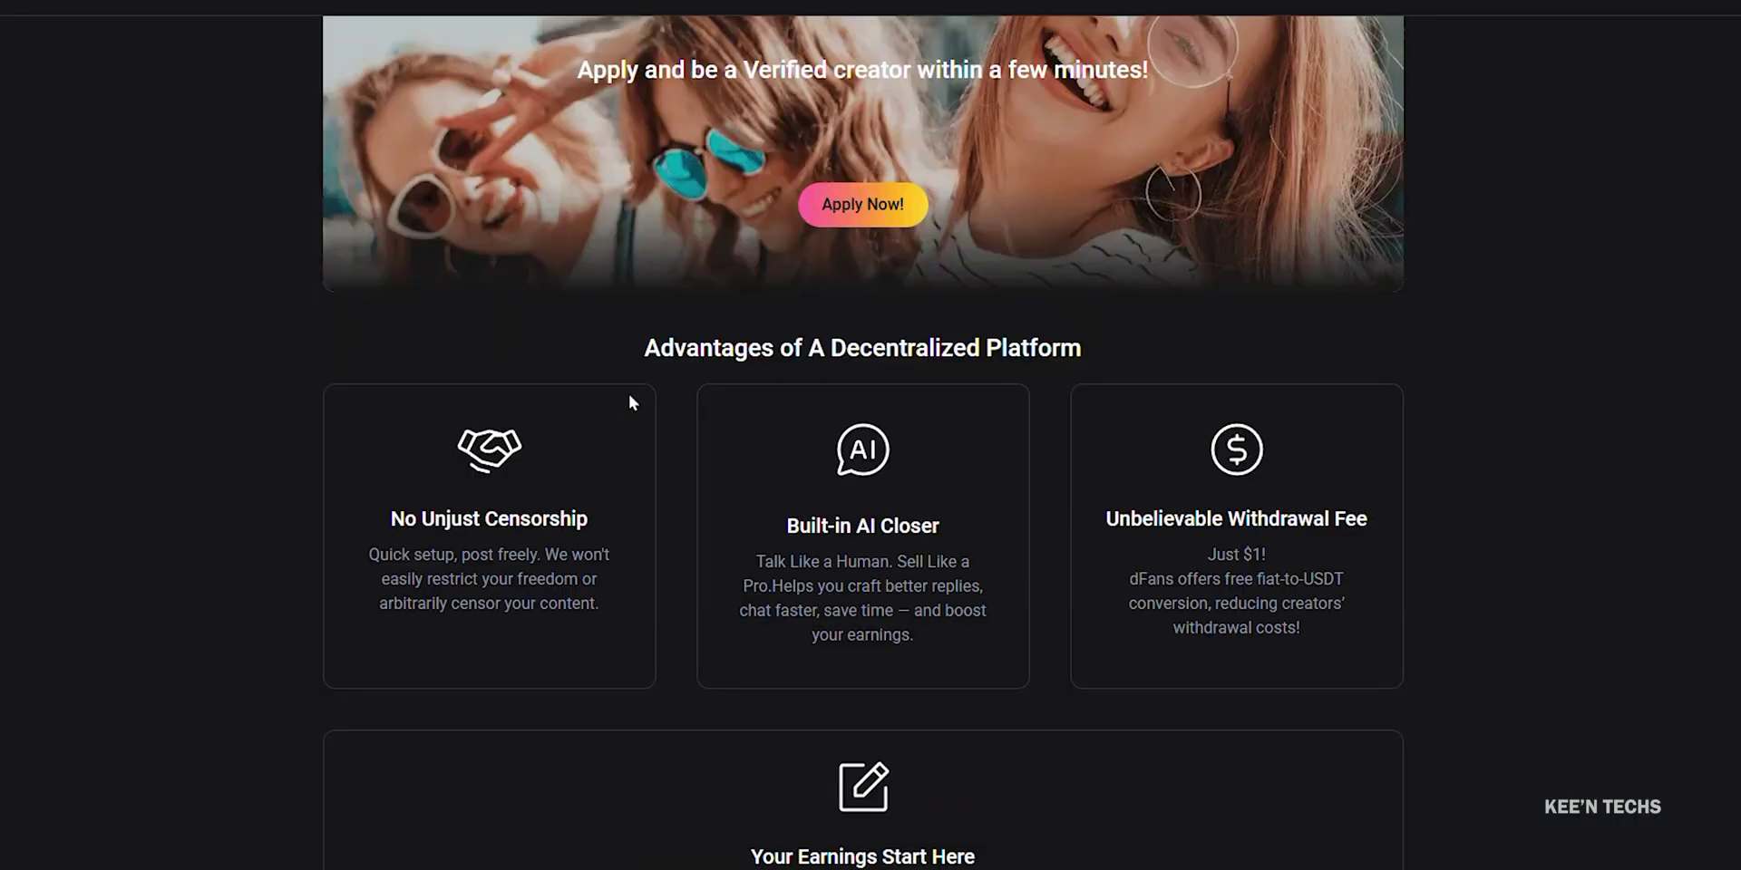
scroll(628, 393, "down", 1)
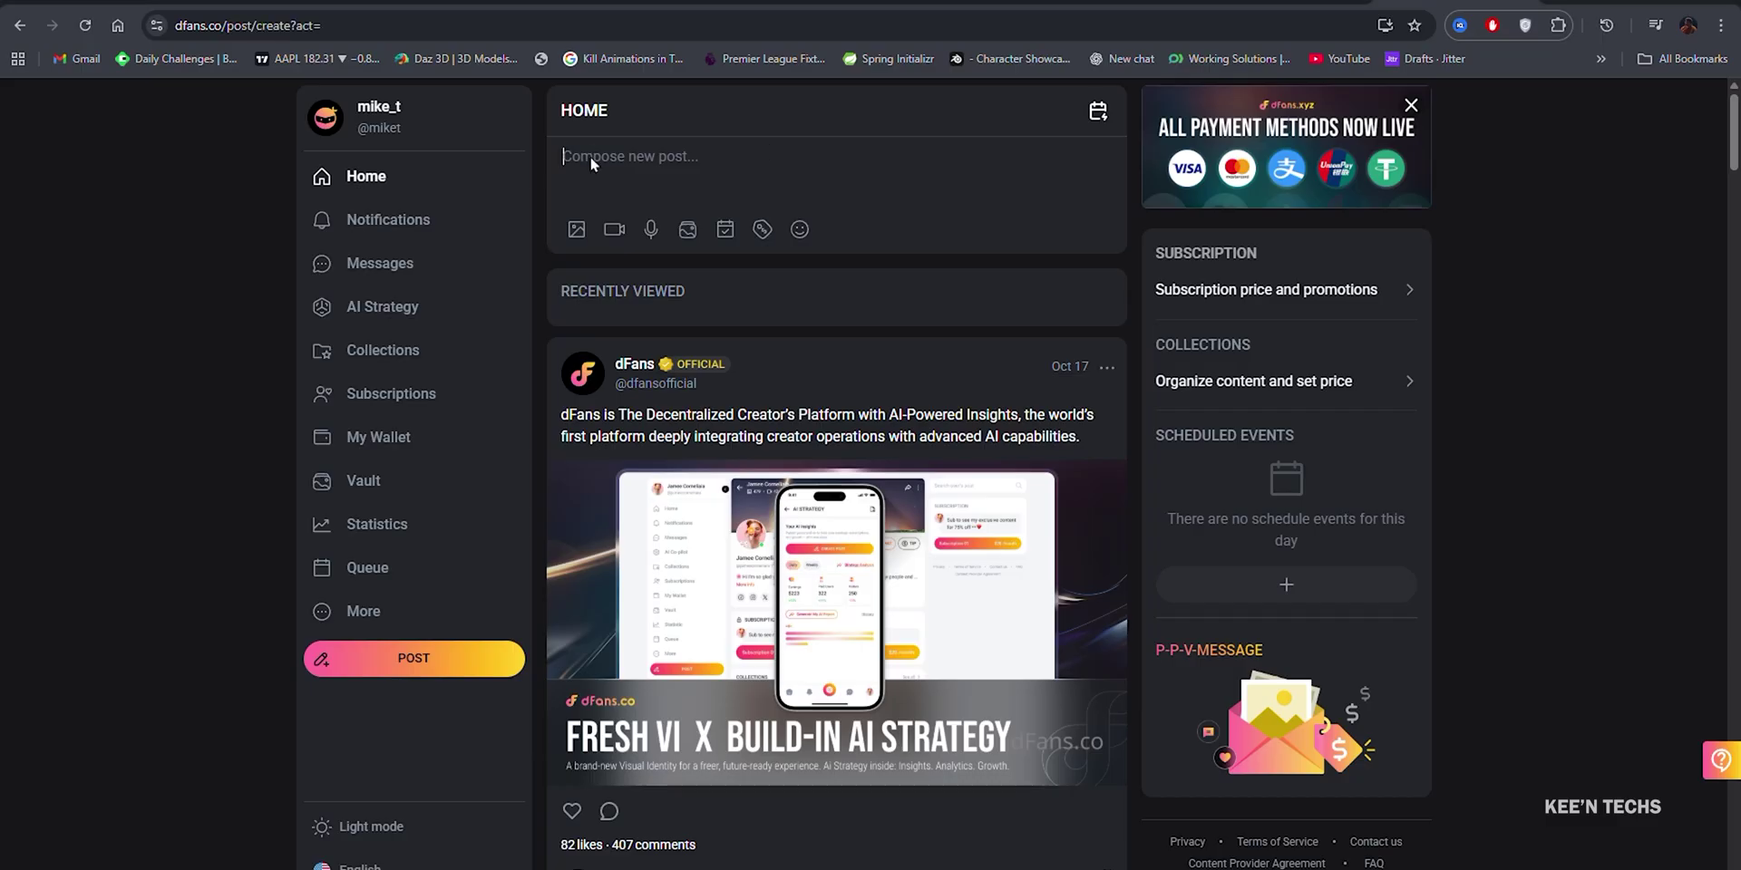
Start a post with a subscriber tier, then go to the AI Strategy > AI Analytics page
left_click(592, 159)
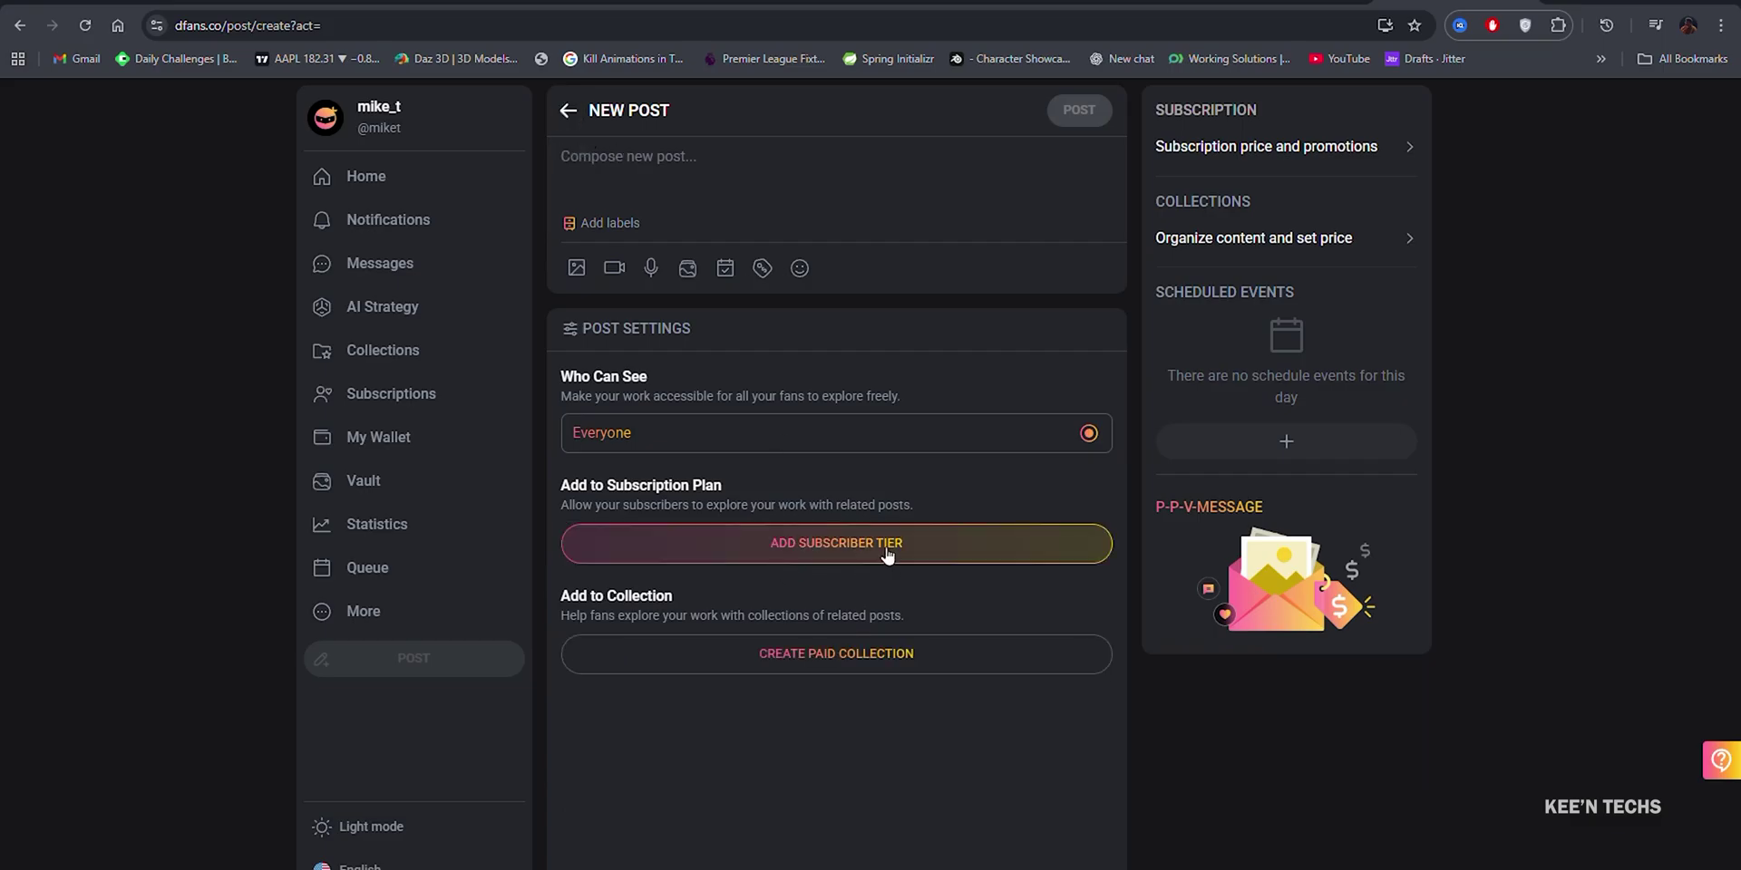
left_click(888, 553)
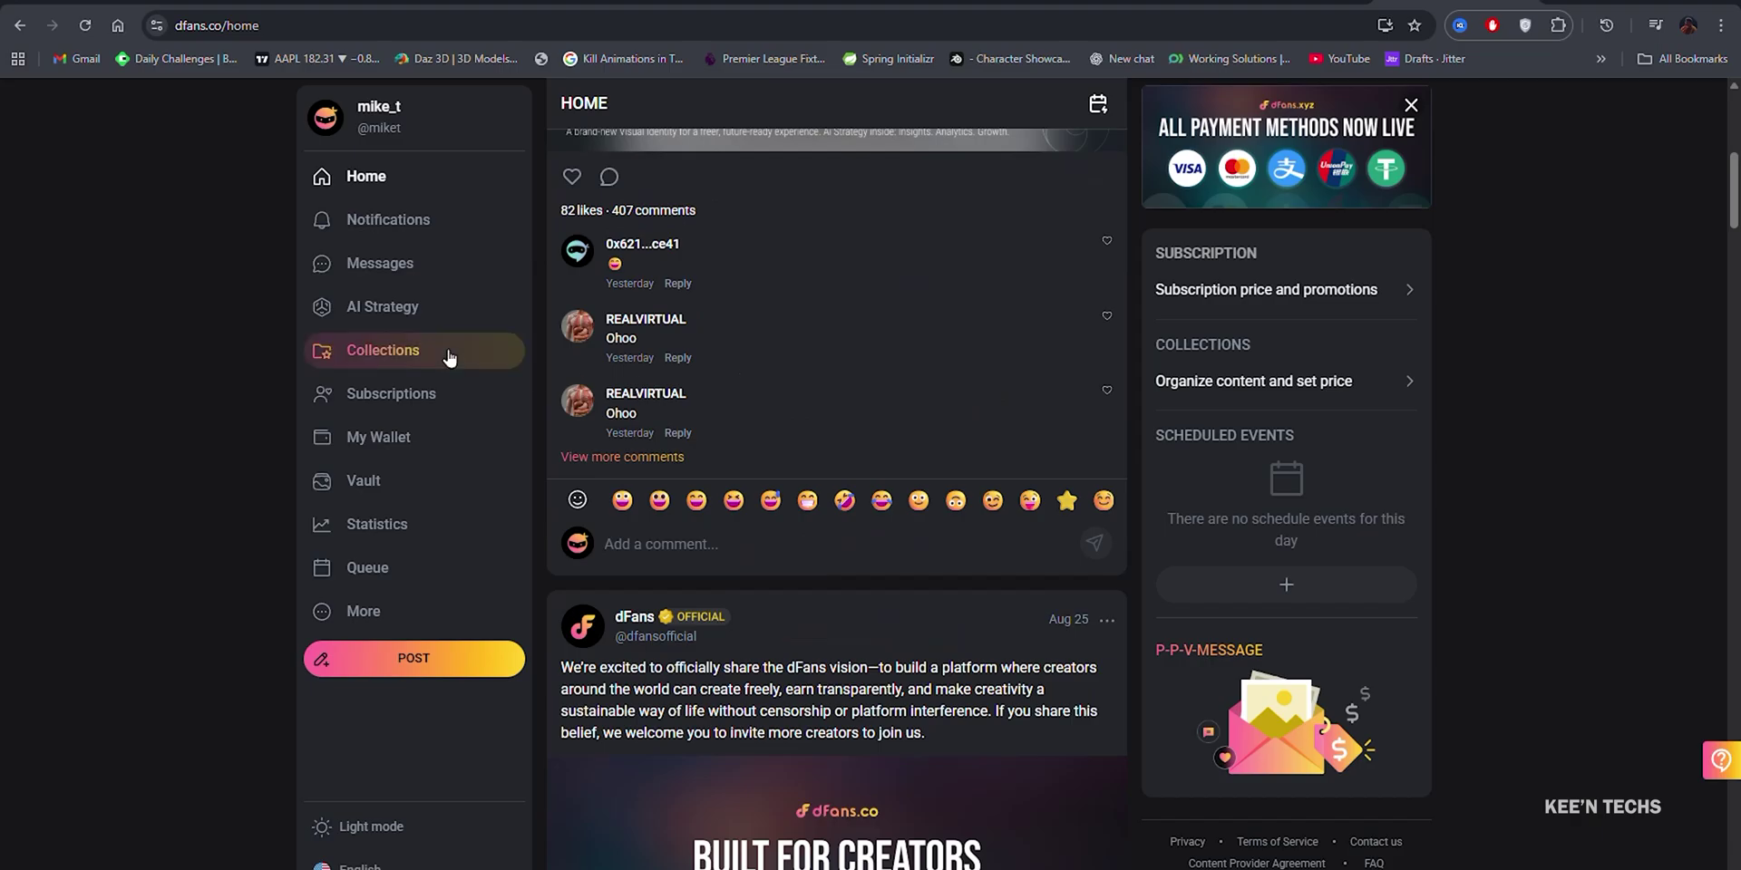
left_click(400, 310)
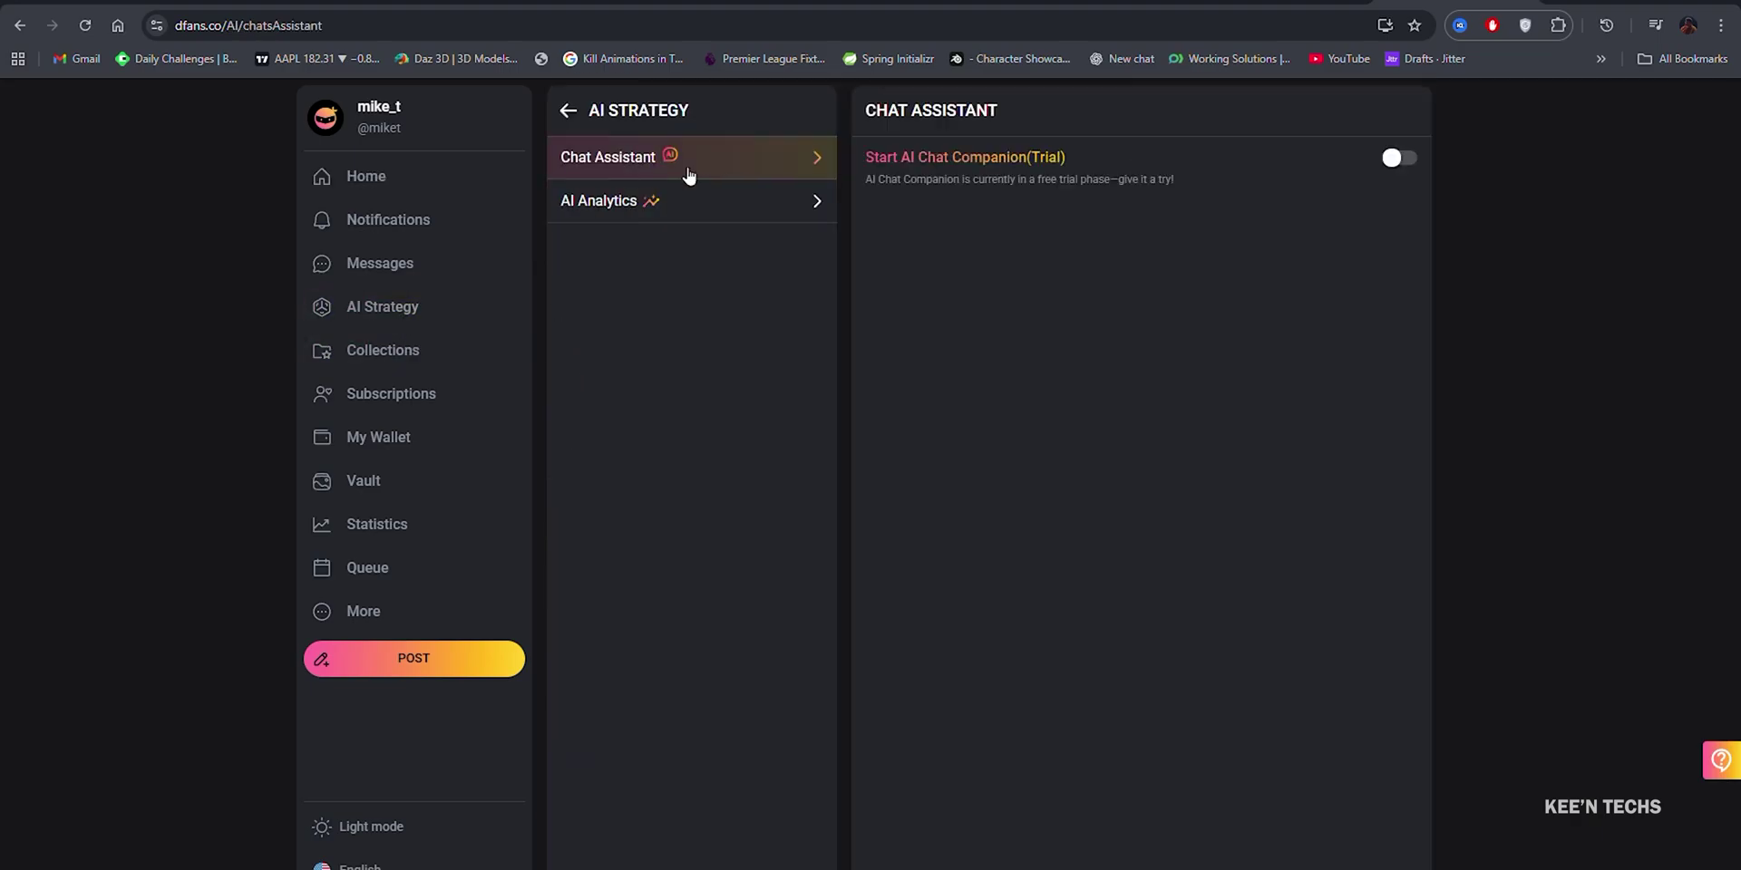
left_click(621, 211)
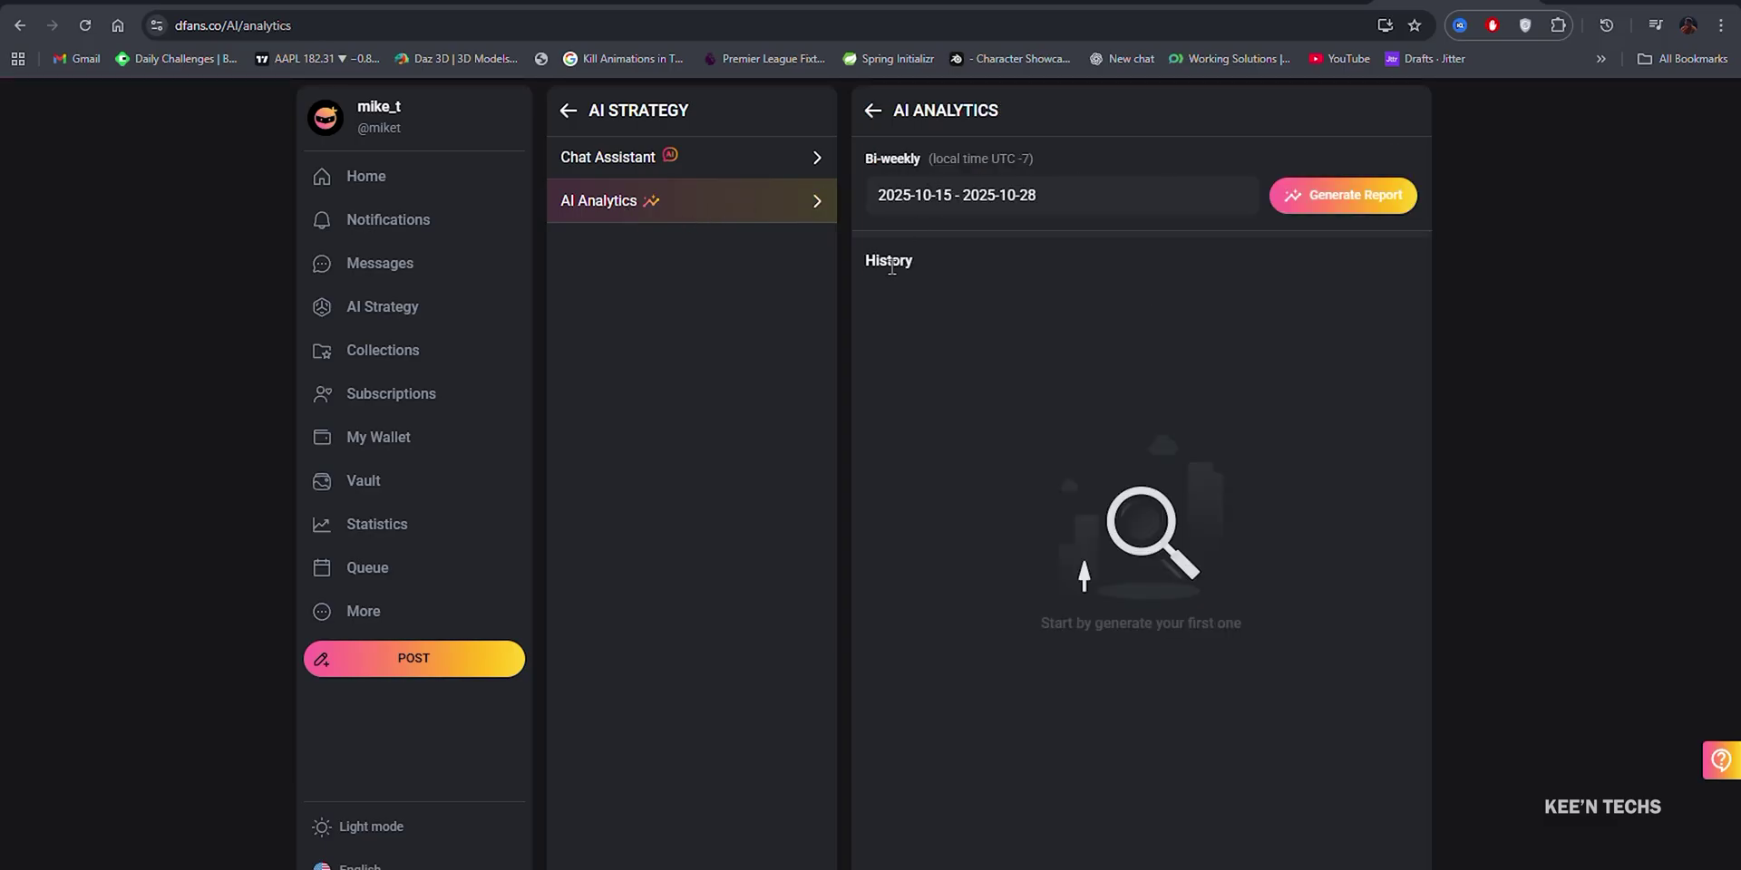
Generate the bi-weekly report for 2025-10-15 to 2025-10-28, review it, then open Chat Assistant
left_click(1347, 201)
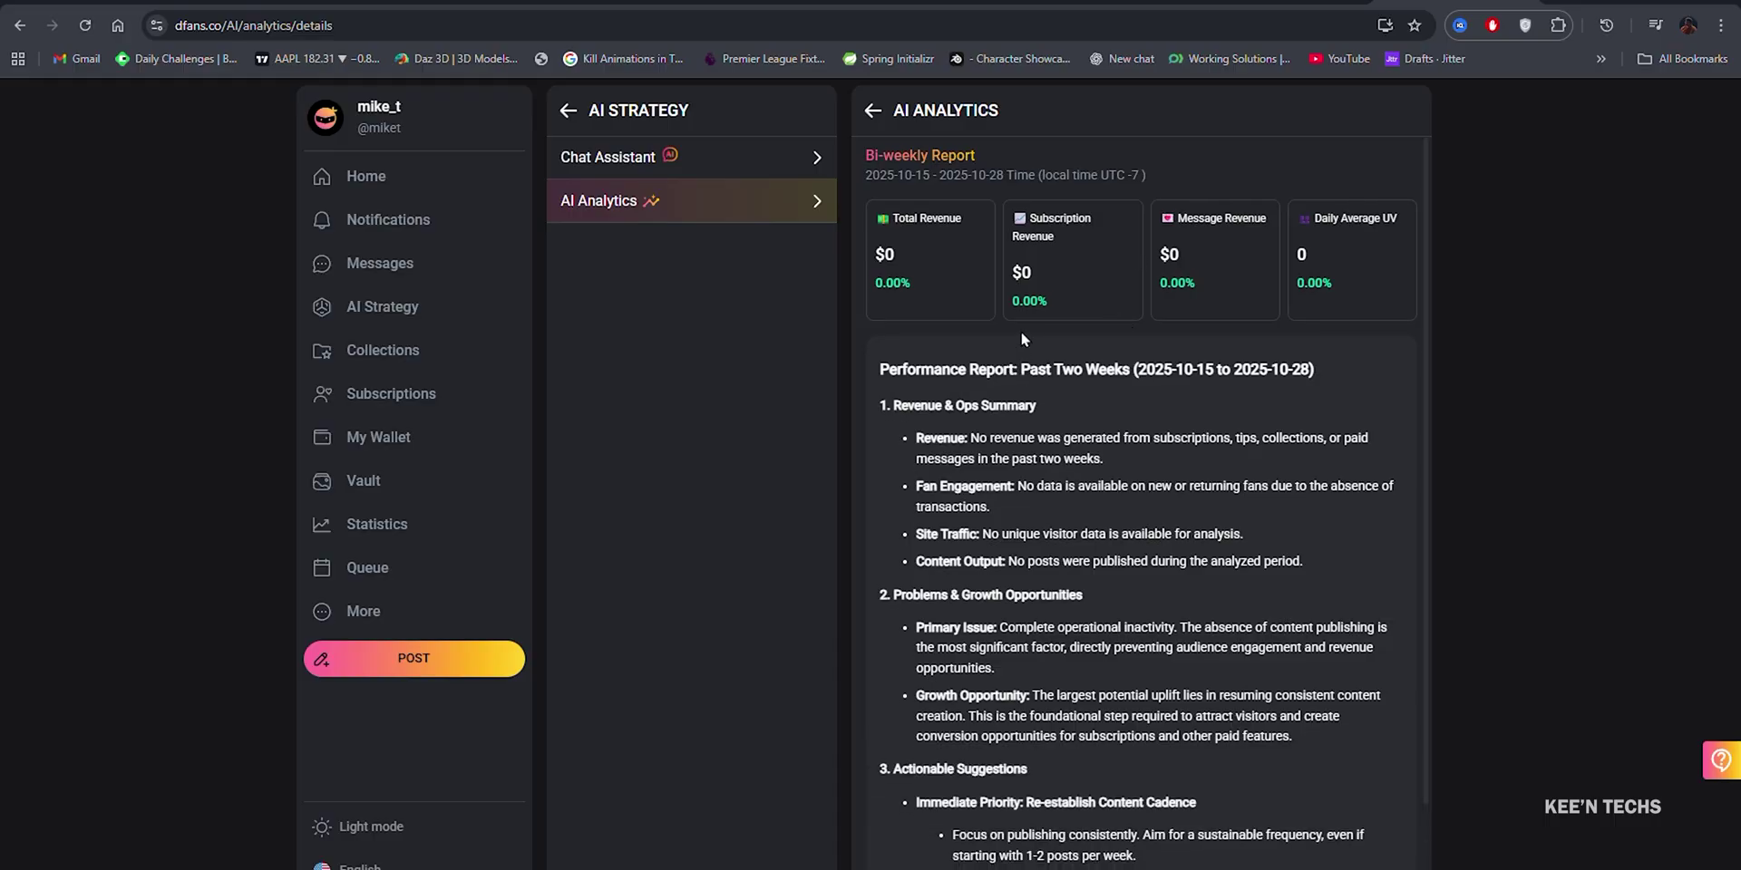
scroll(1021, 333, "down", 2)
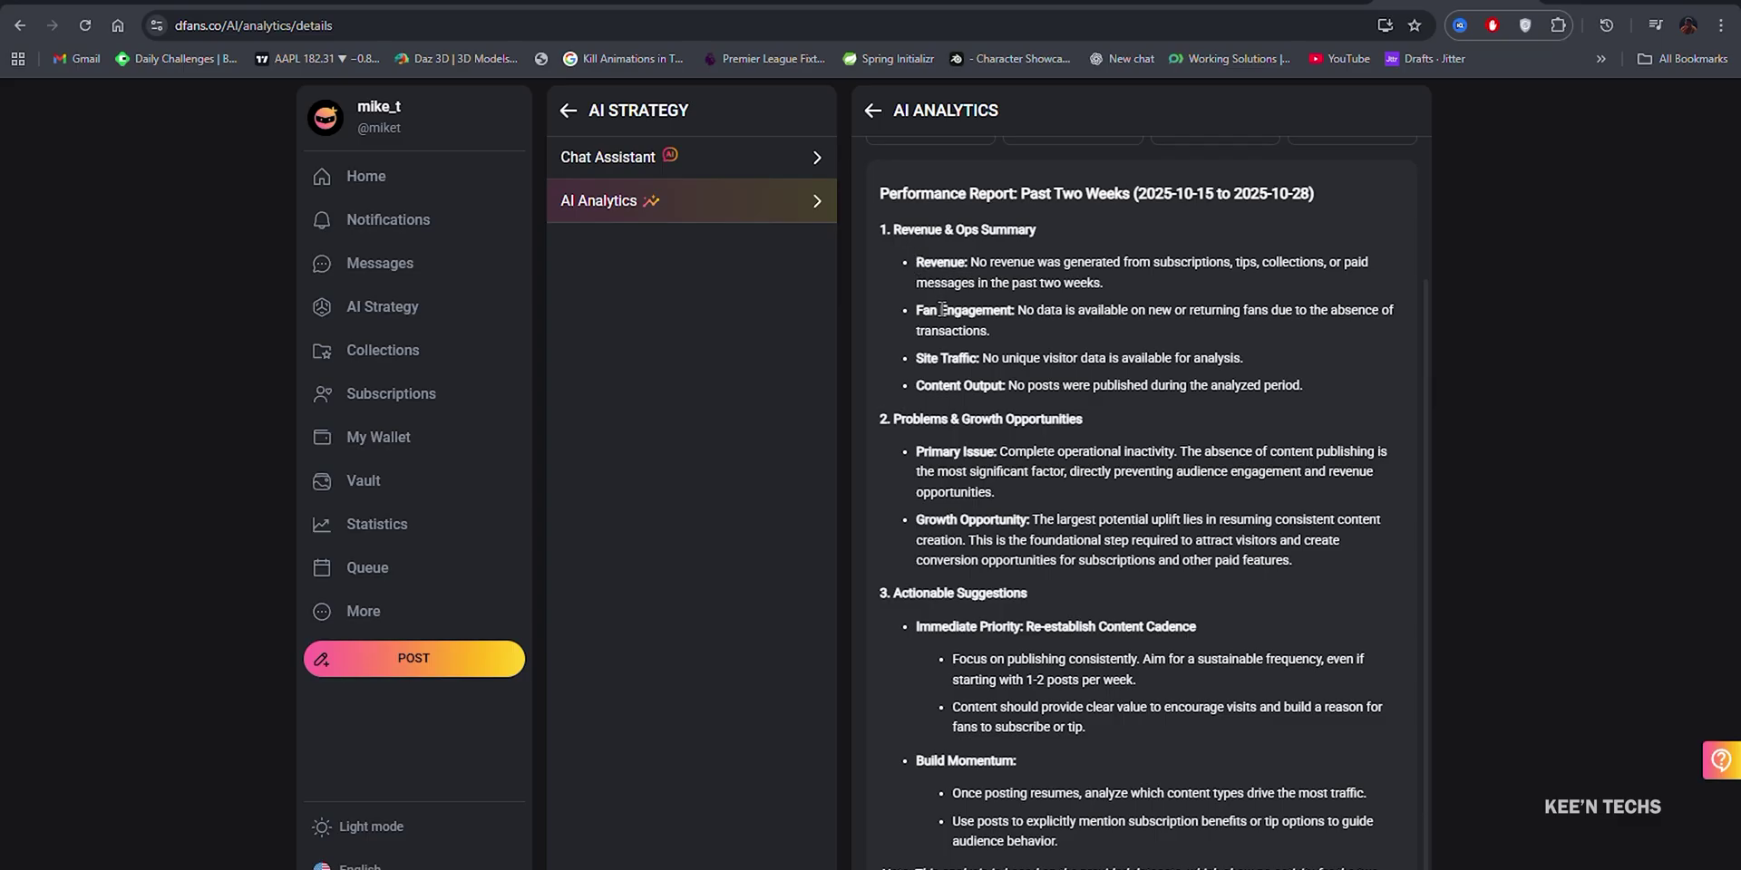
scroll(1017, 456, "up", 2)
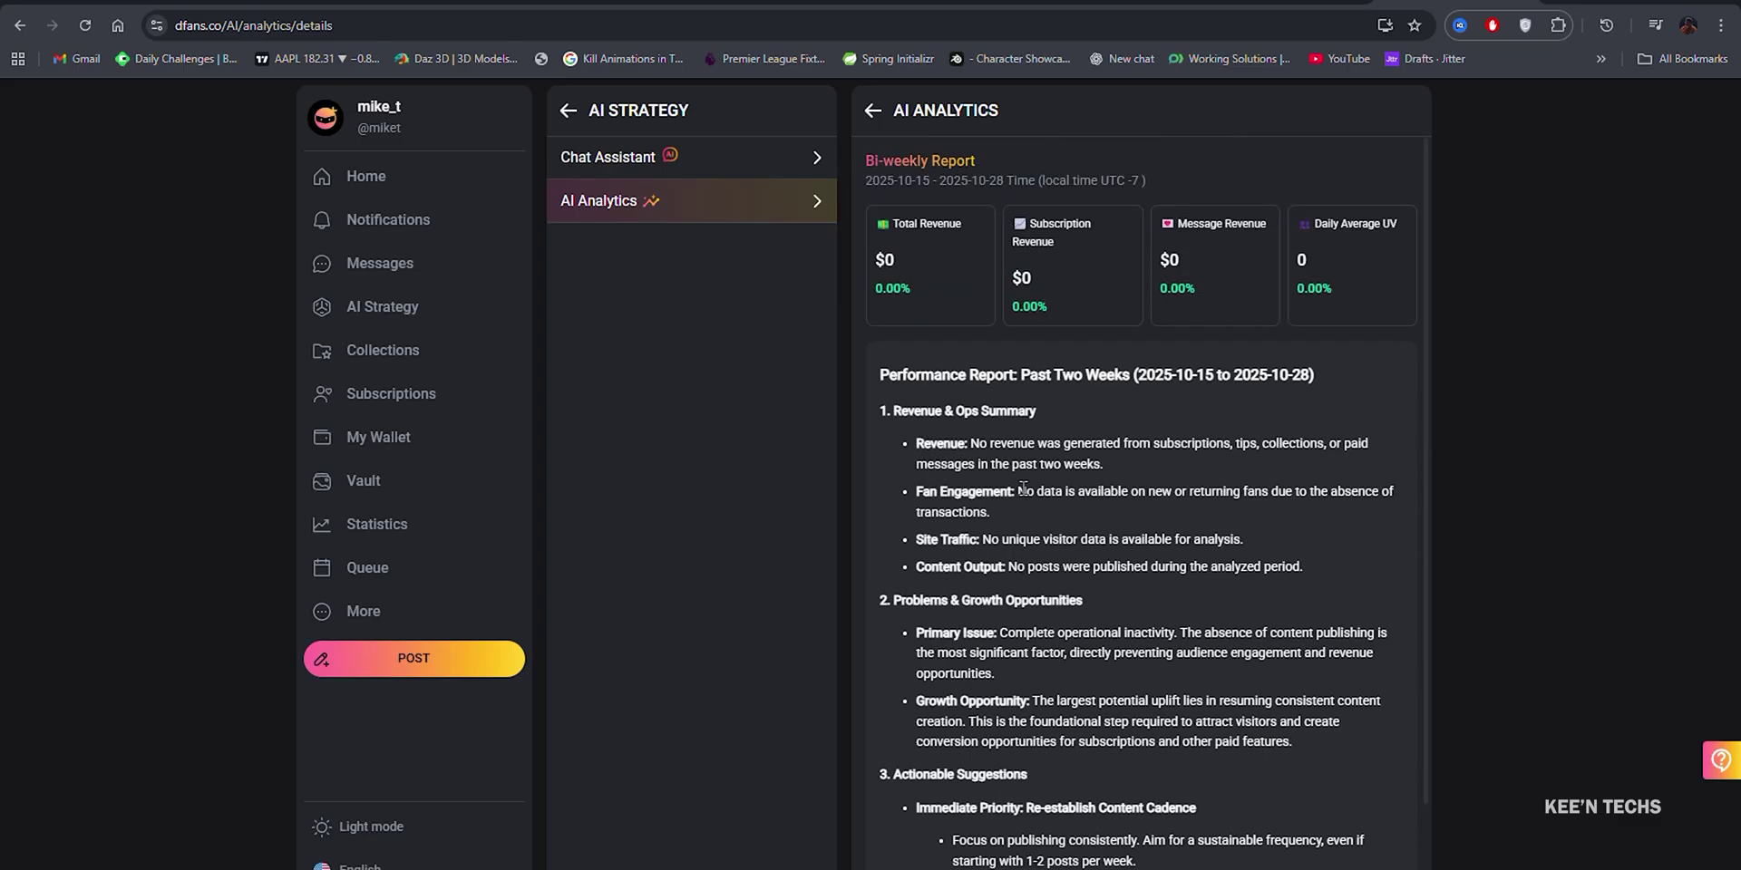
left_click(704, 162)
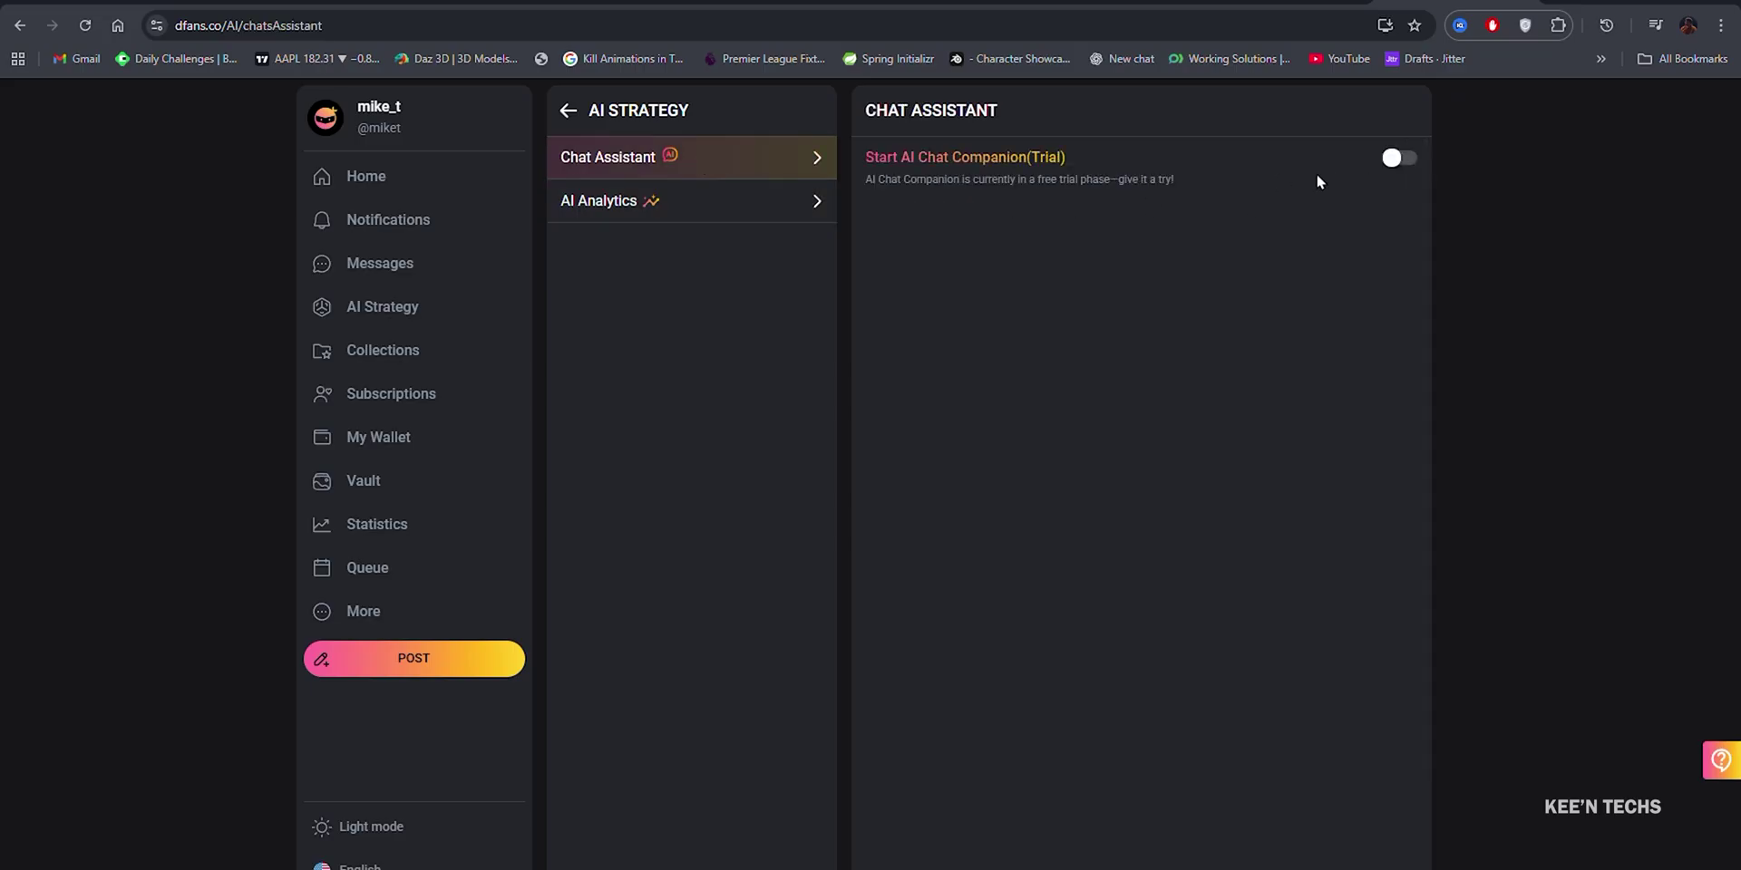
Enable the AI Chat Companion with a Cheerful, Energetic, Talkative English persona and begin uploading paid photos
left_click(1397, 161)
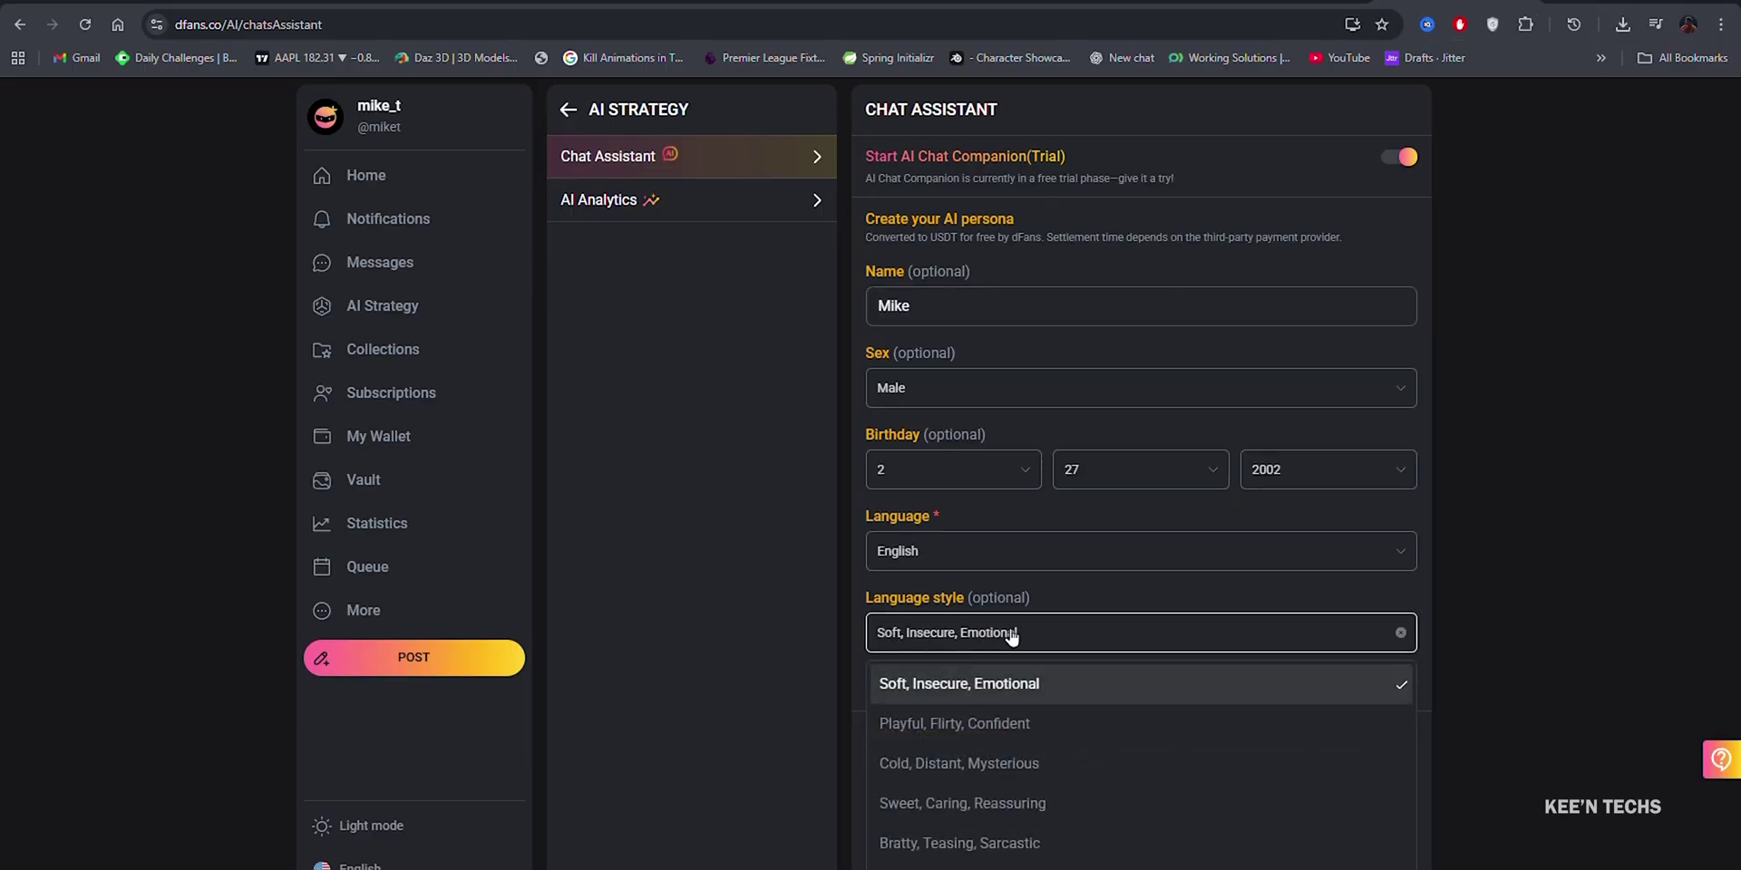
scroll(1003, 689, "down", 1)
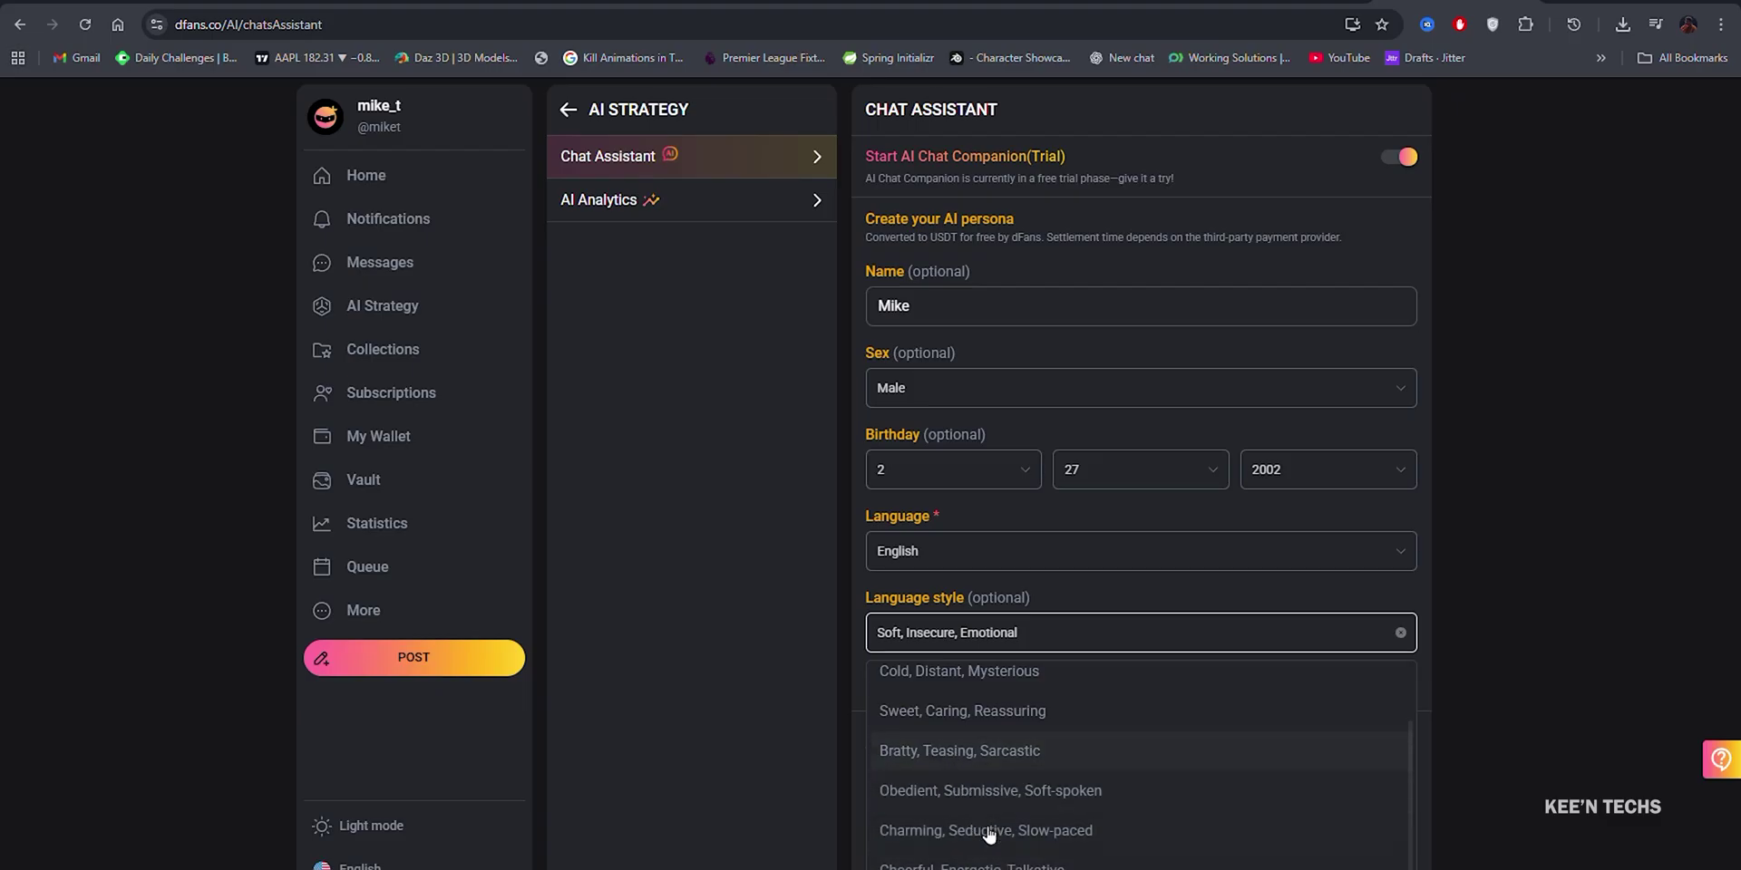
left_click(970, 865)
left_click(1086, 809)
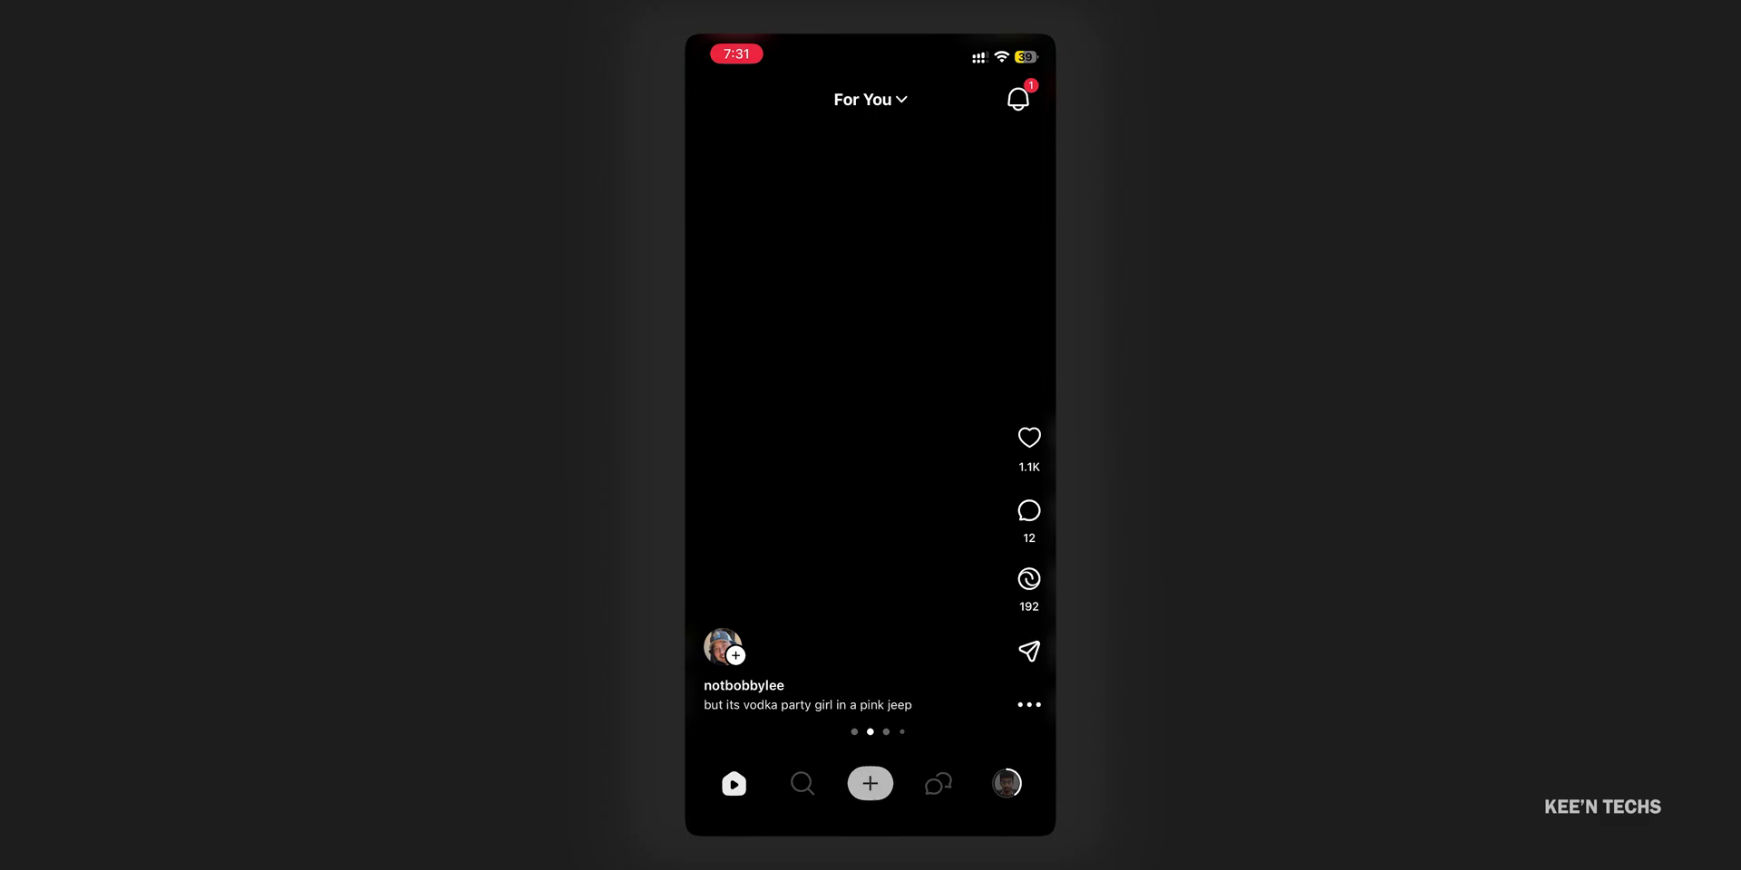
Open the Create video screen using the + button in the Sora feed
left_click(870, 783)
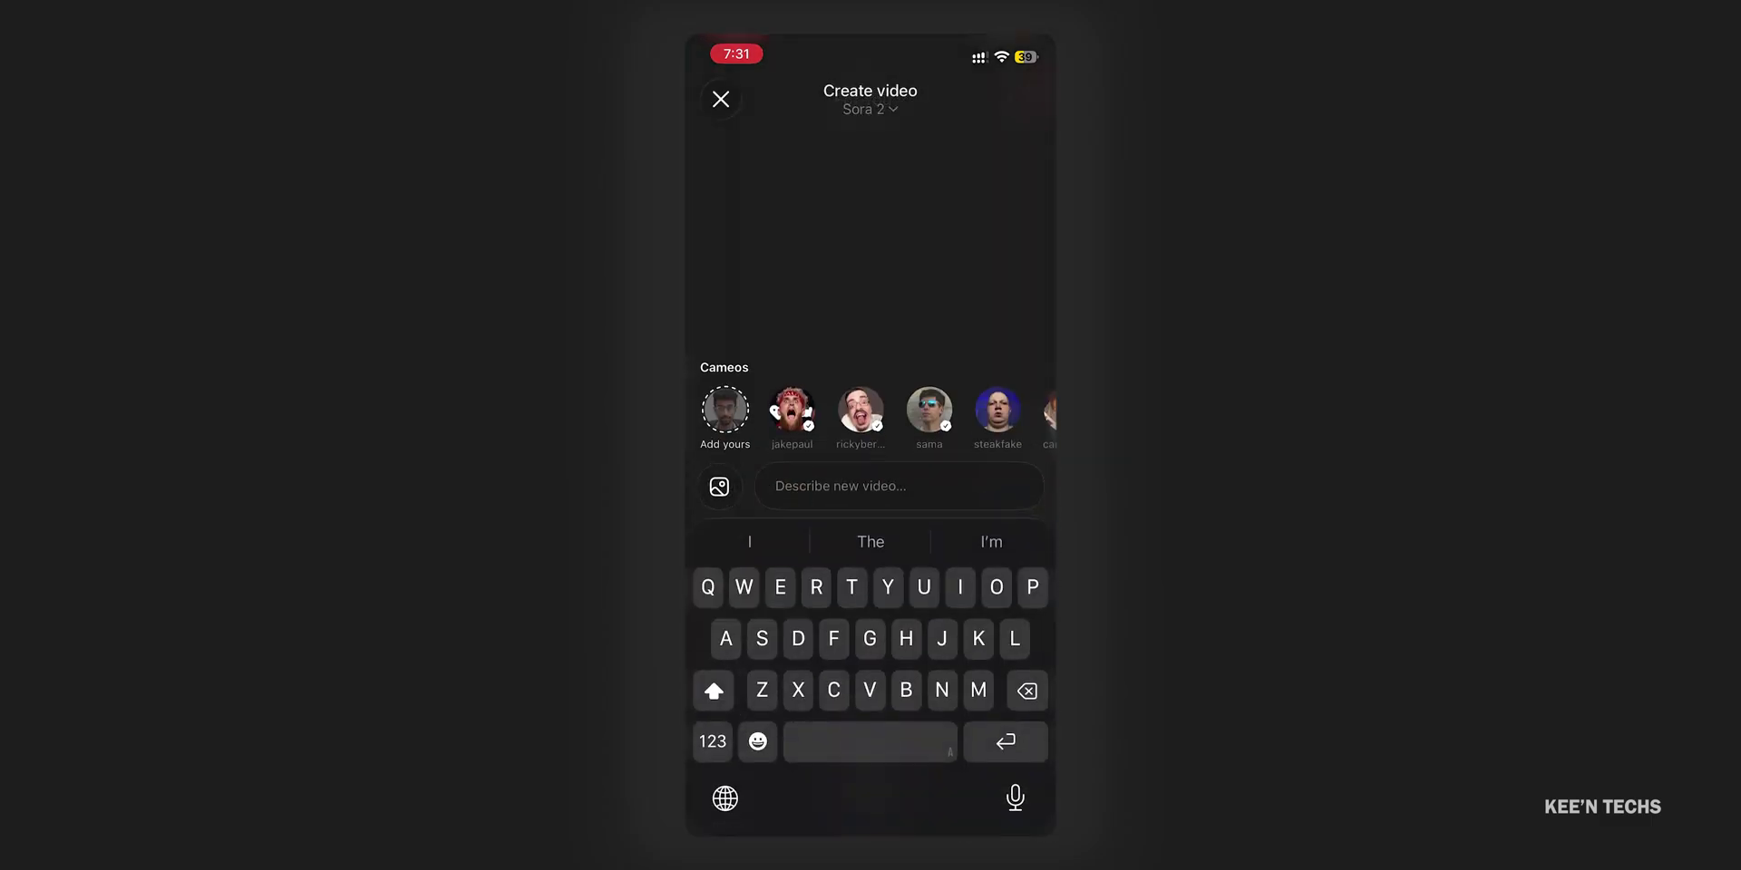
Enter the prompt 'An action movie featuring a high speed car chase' and view the orientation options
type("Create")
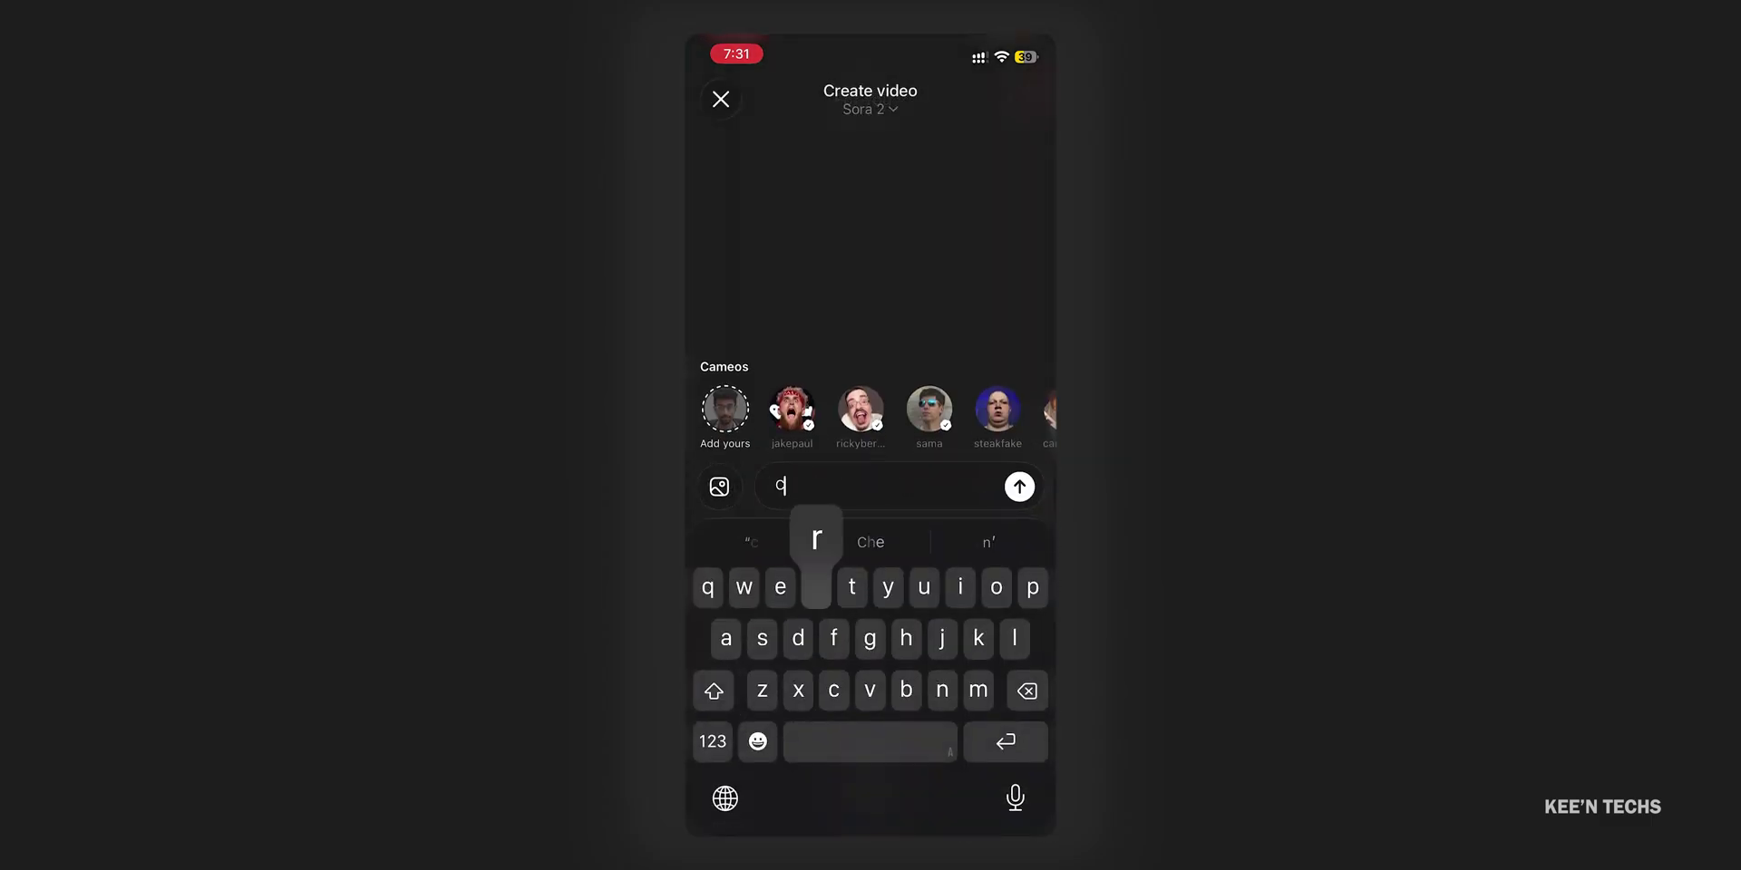
key("BackSpace")
key("BackSpace")
key("BackSpace")
key("BackSpace")
key("BackSpace")
key("BackSpace")
key("BackSpace")
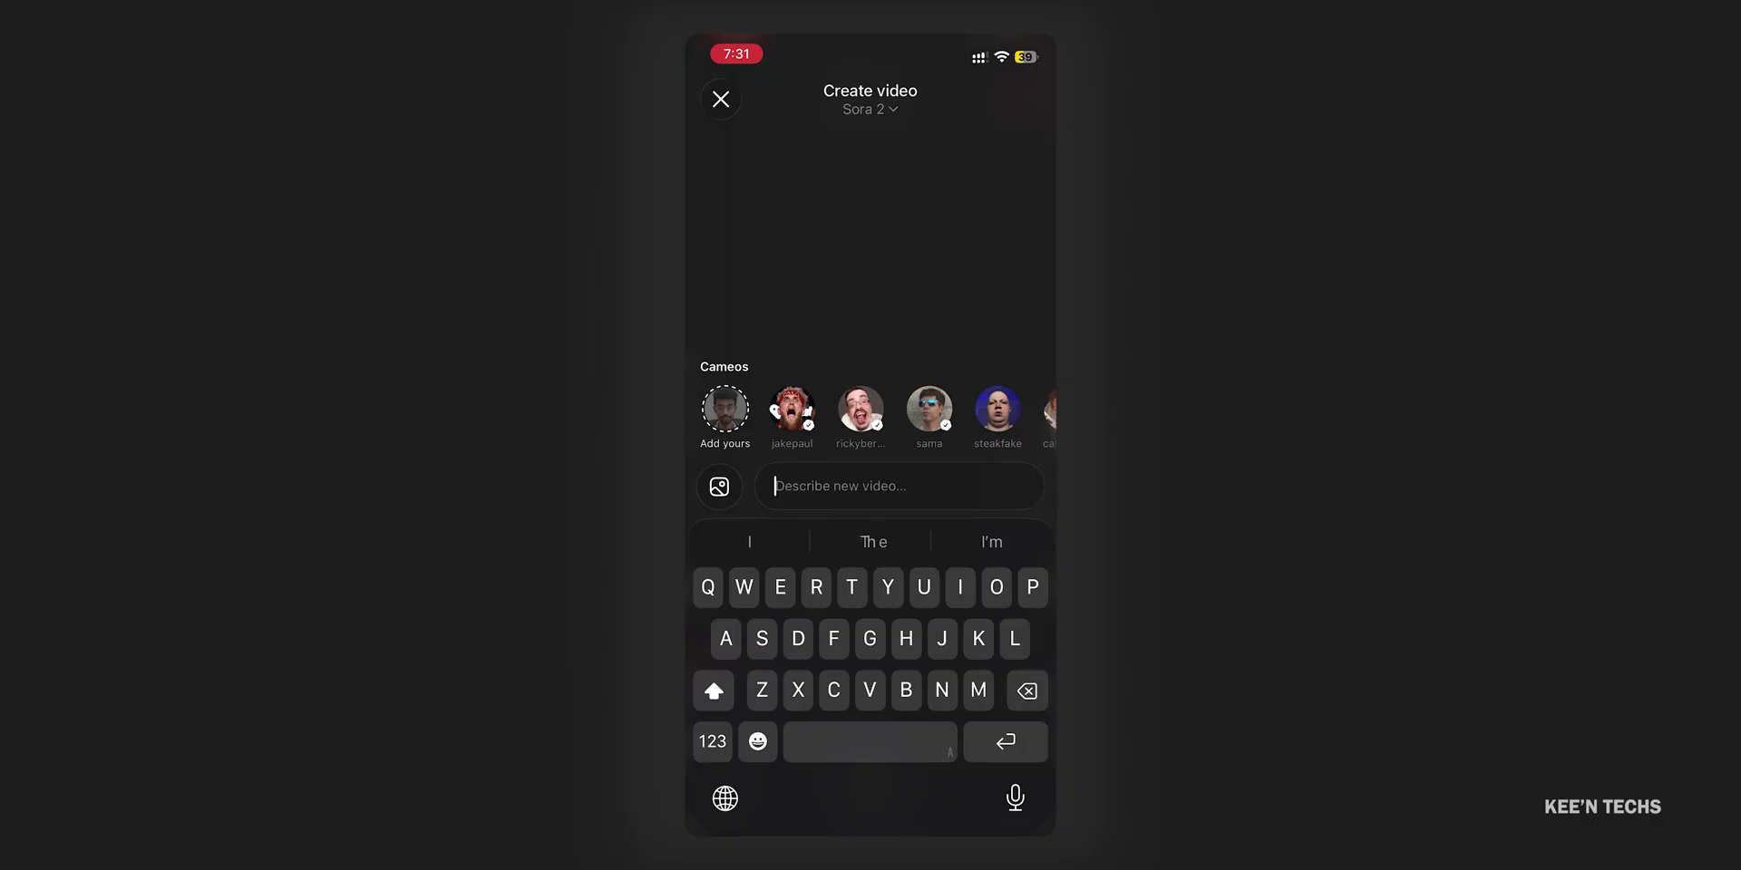
left_click(719, 487)
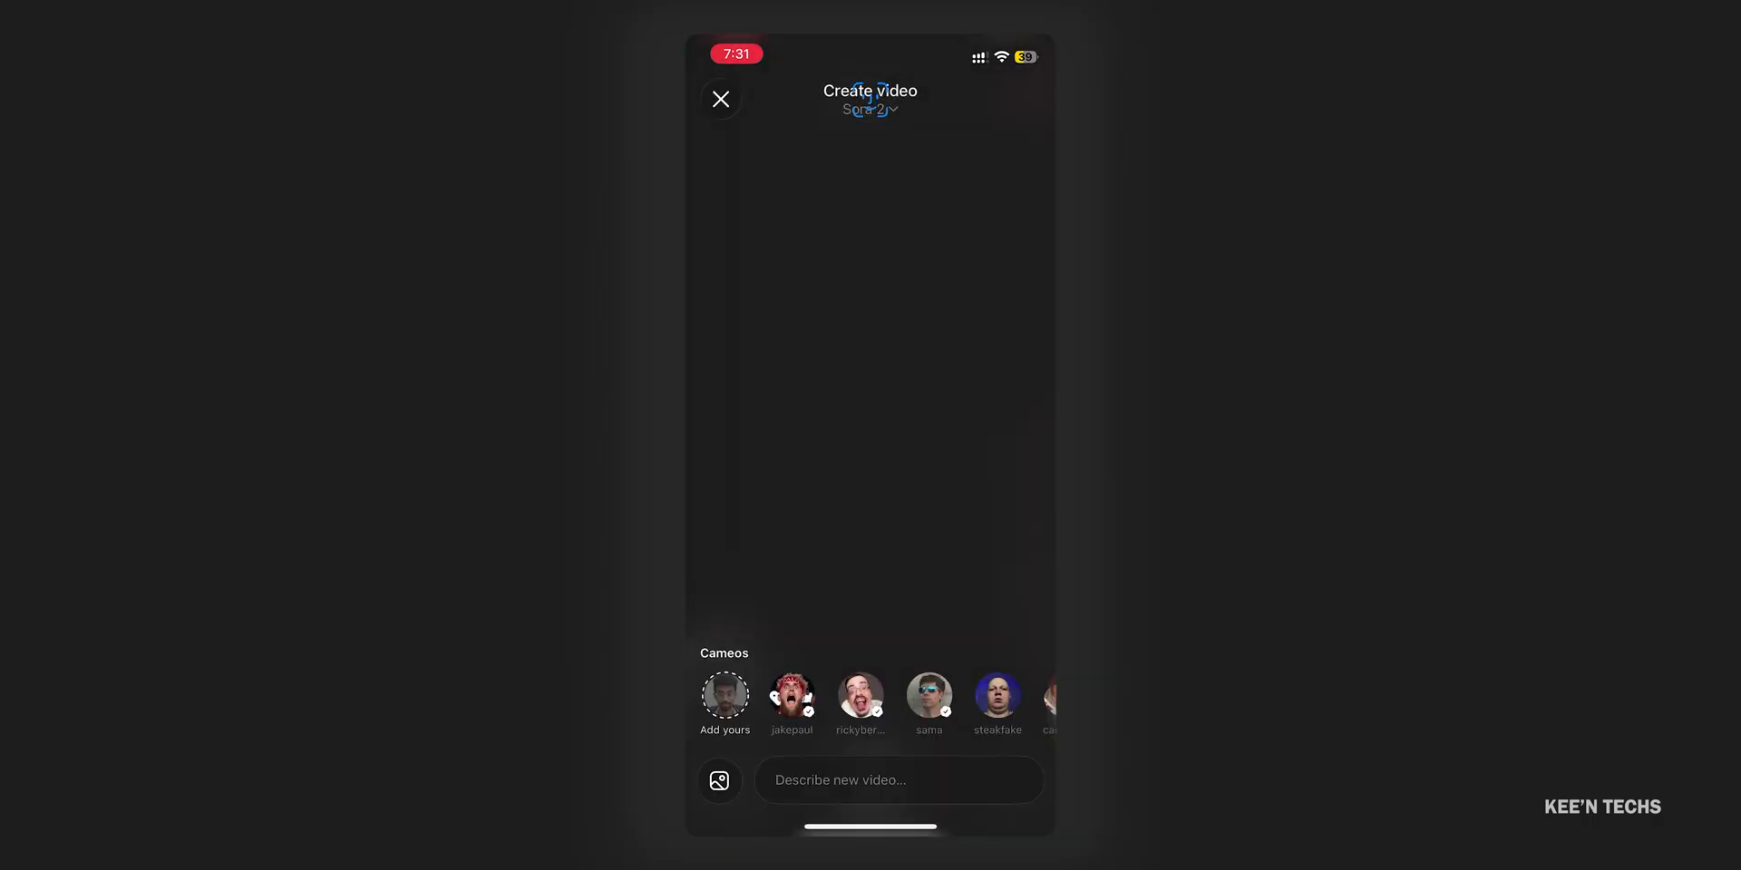
left_click(923, 410)
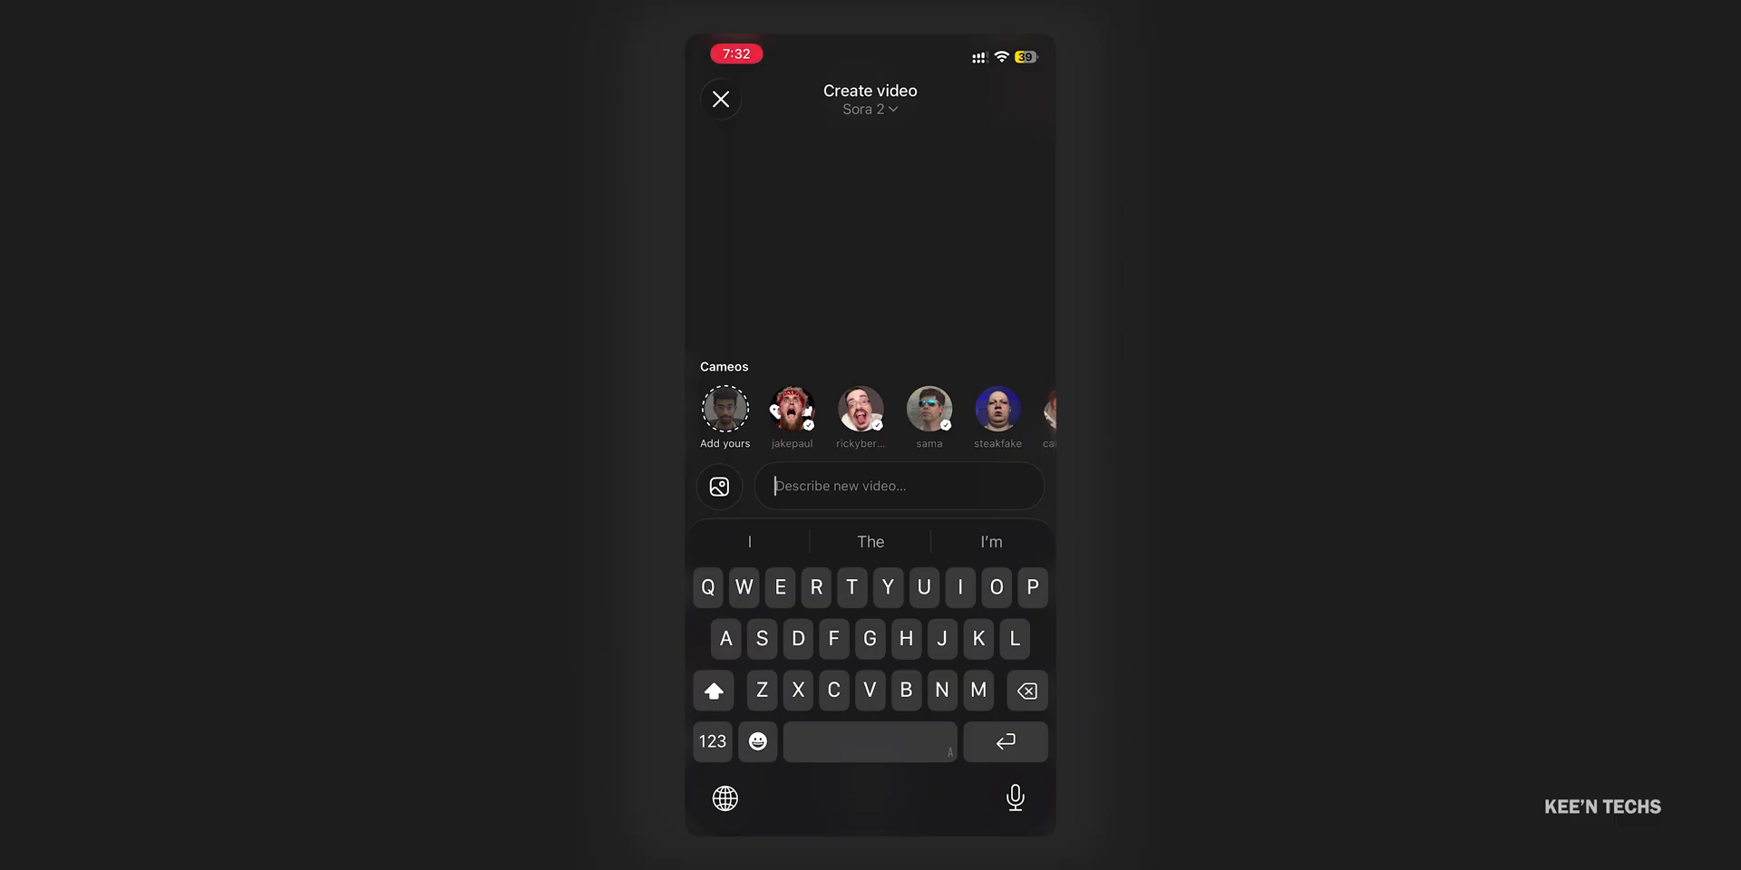
type("An act")
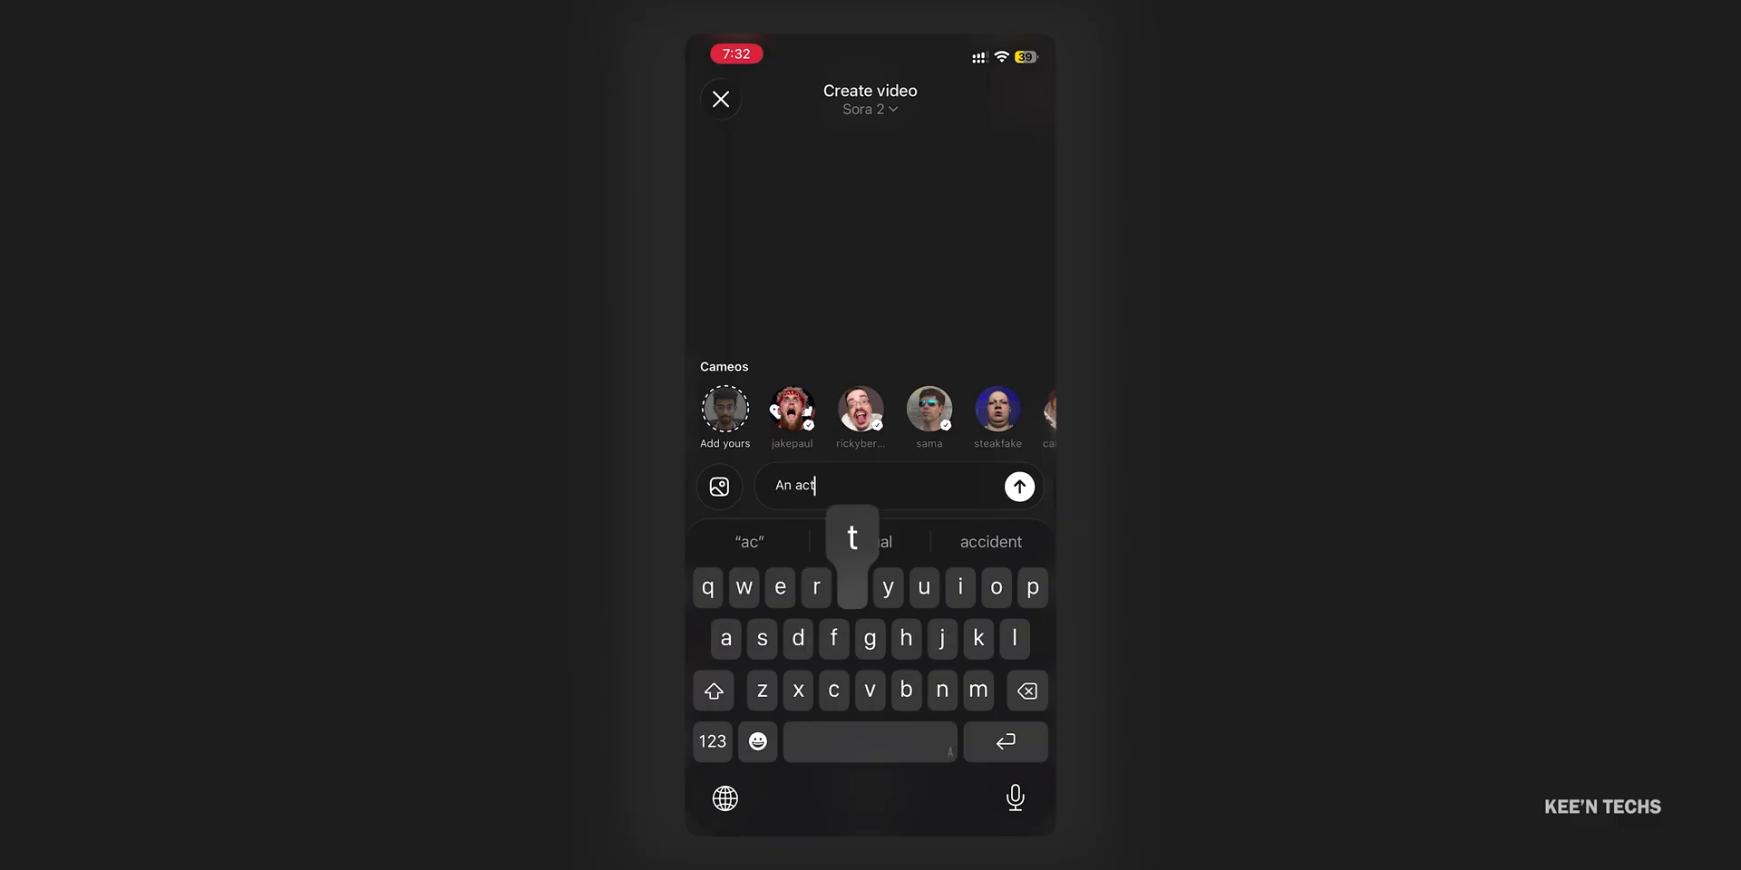
type("ion mov")
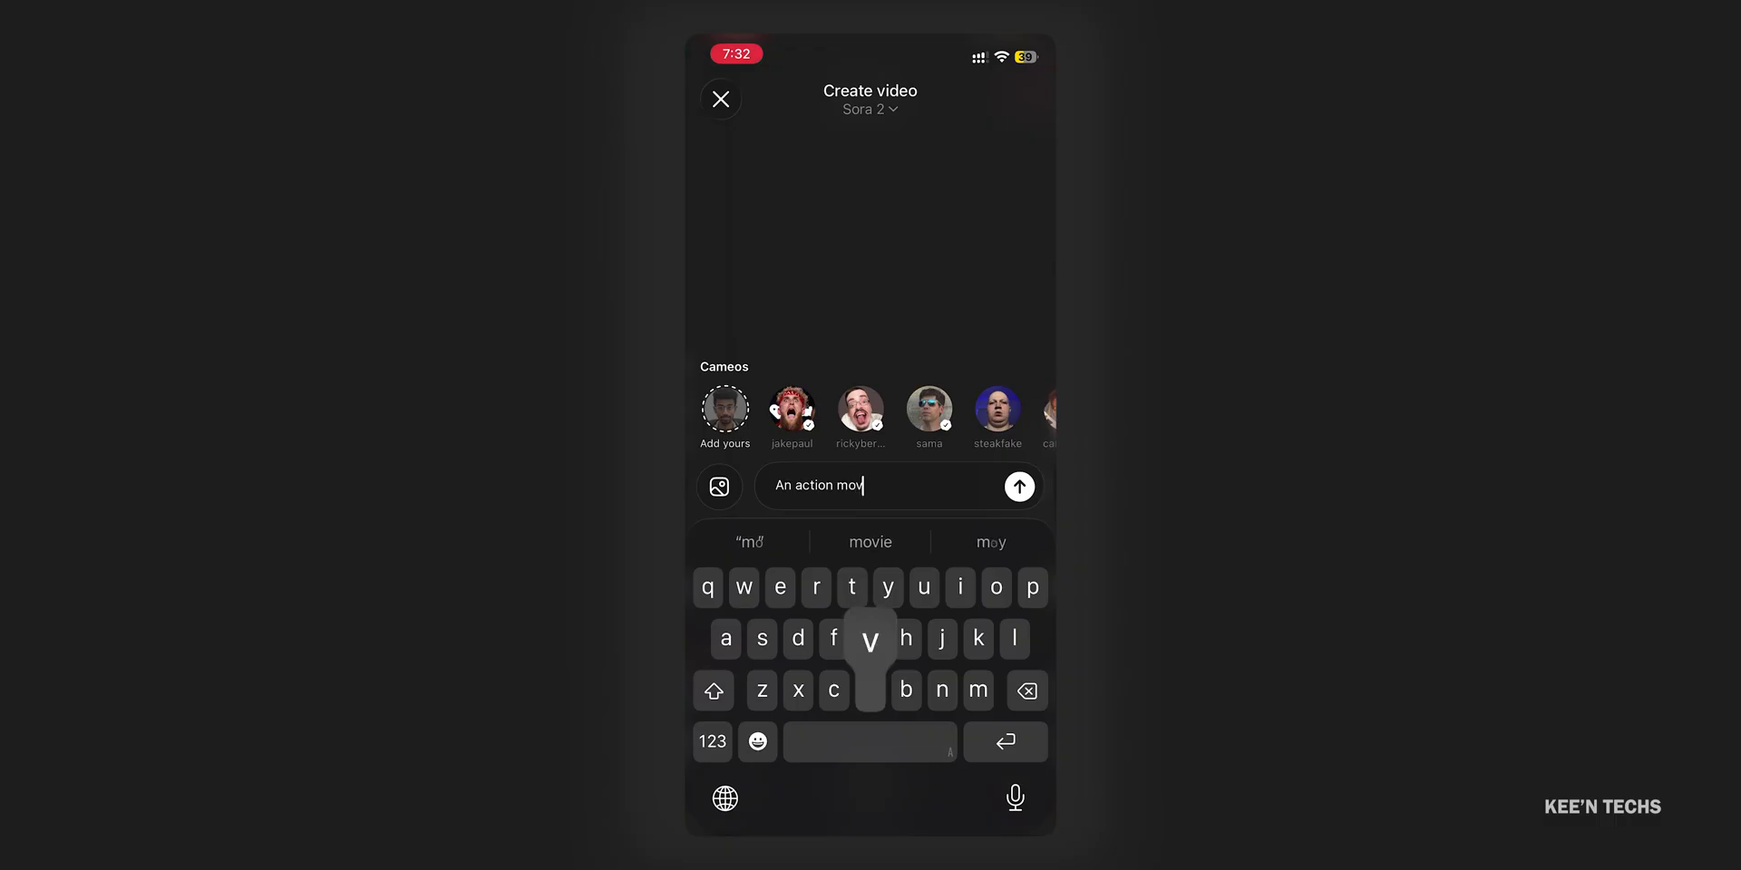
type("ie featuring a high ps")
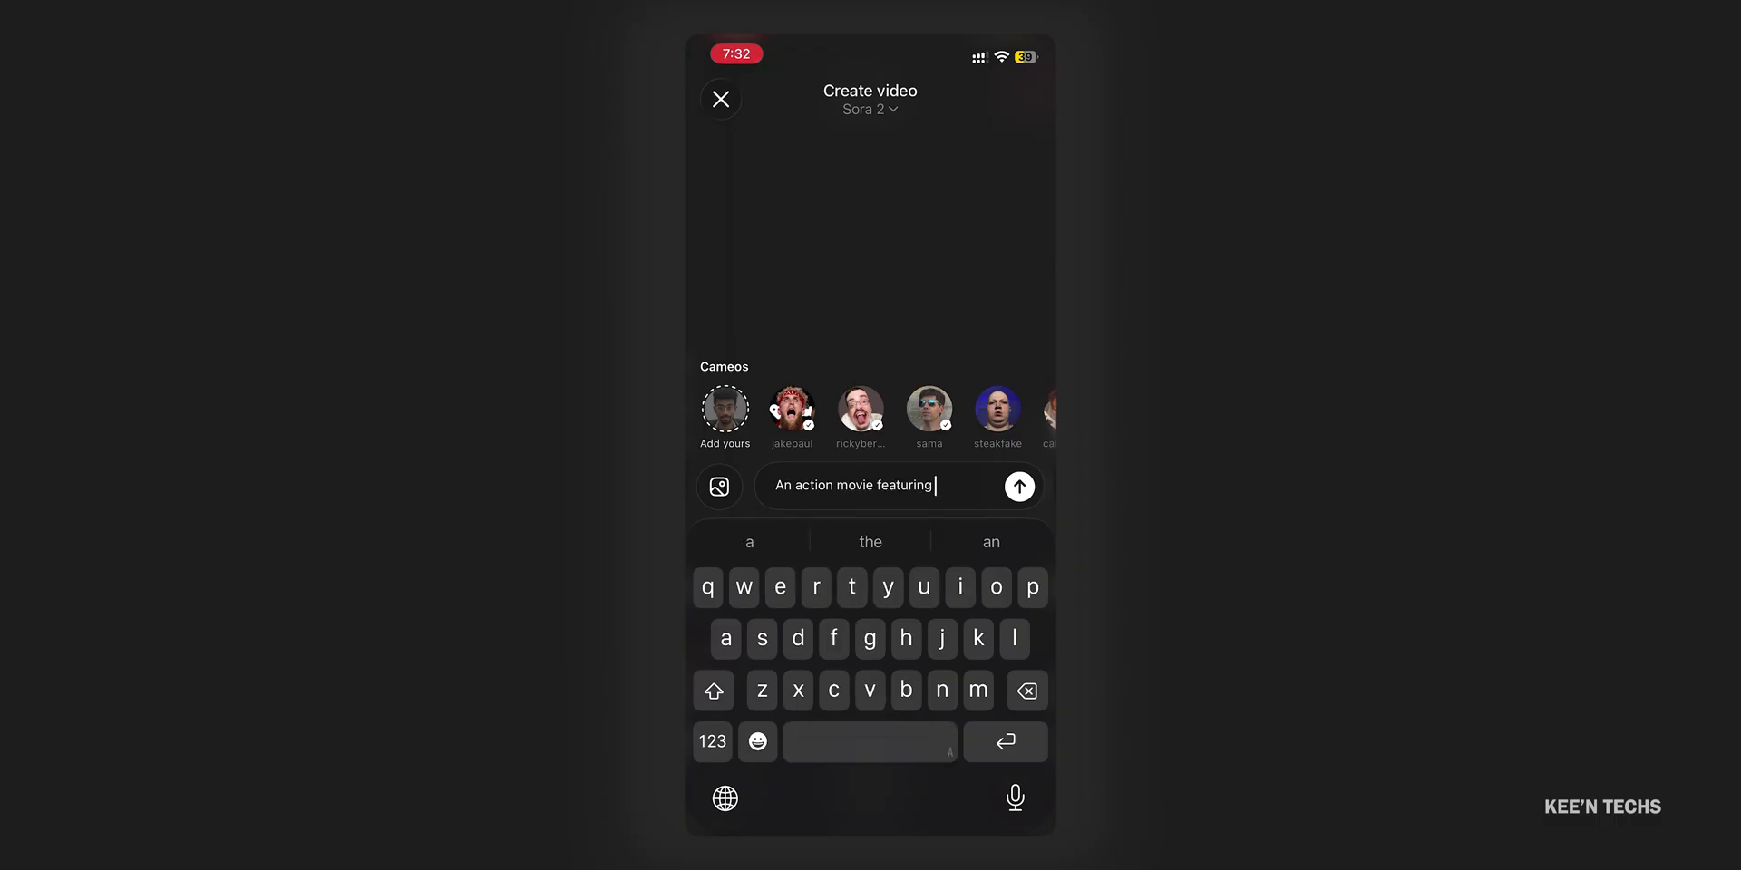
key("BackSpace")
key("BackSpace")
type("-speed car chase")
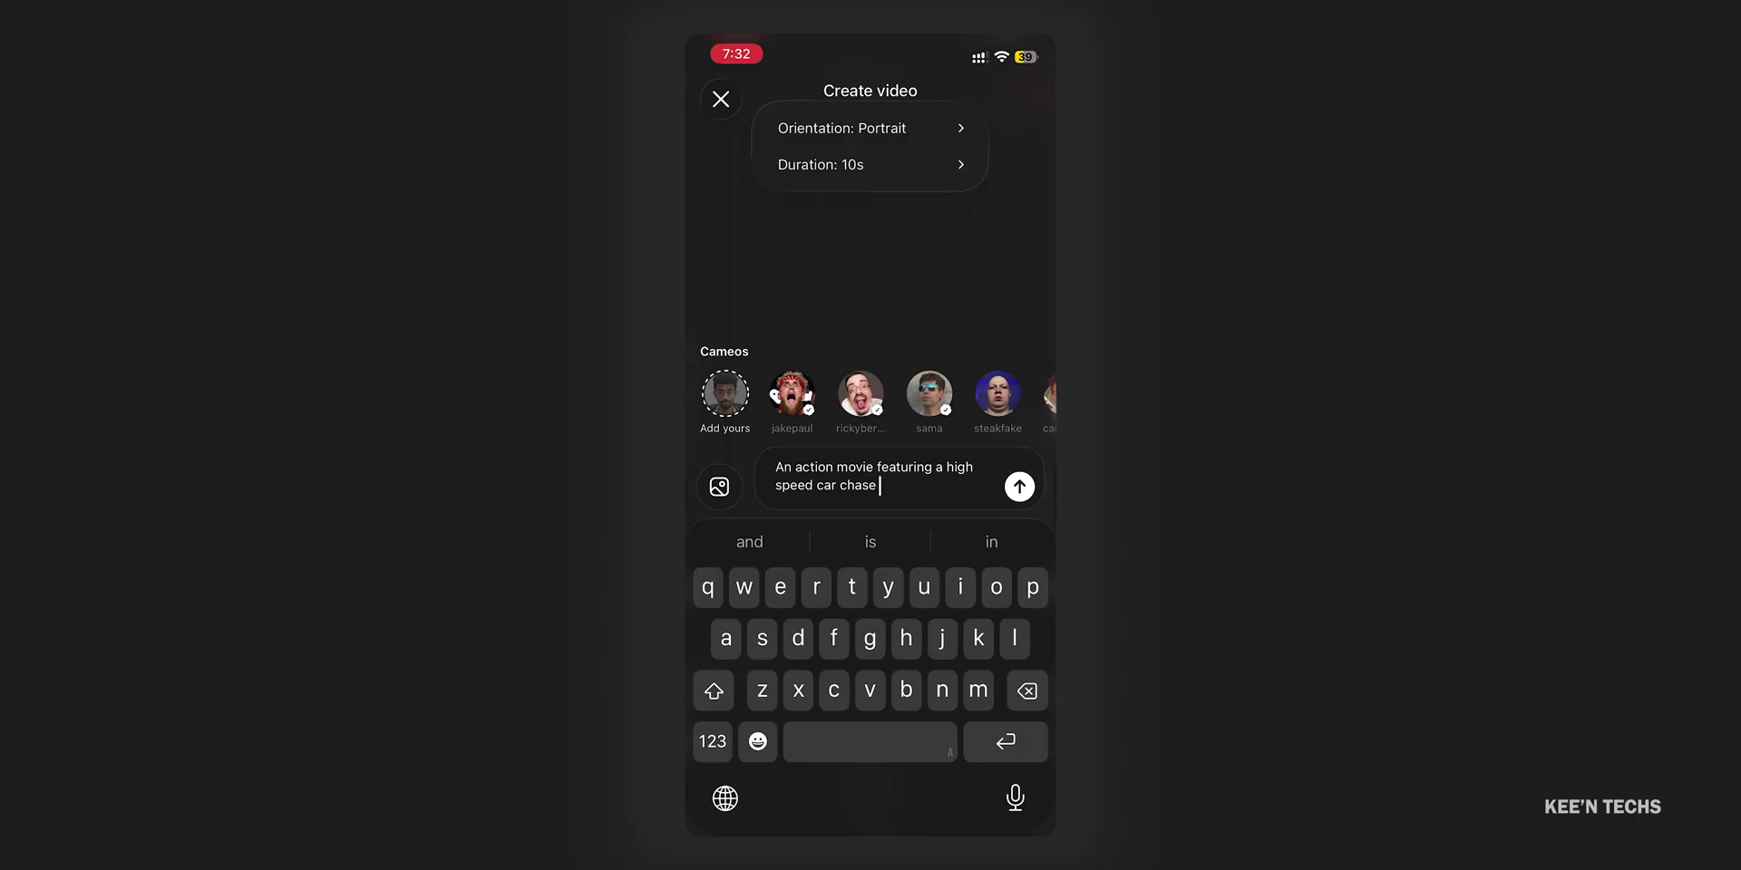
left_click(841, 128)
left_click(802, 195)
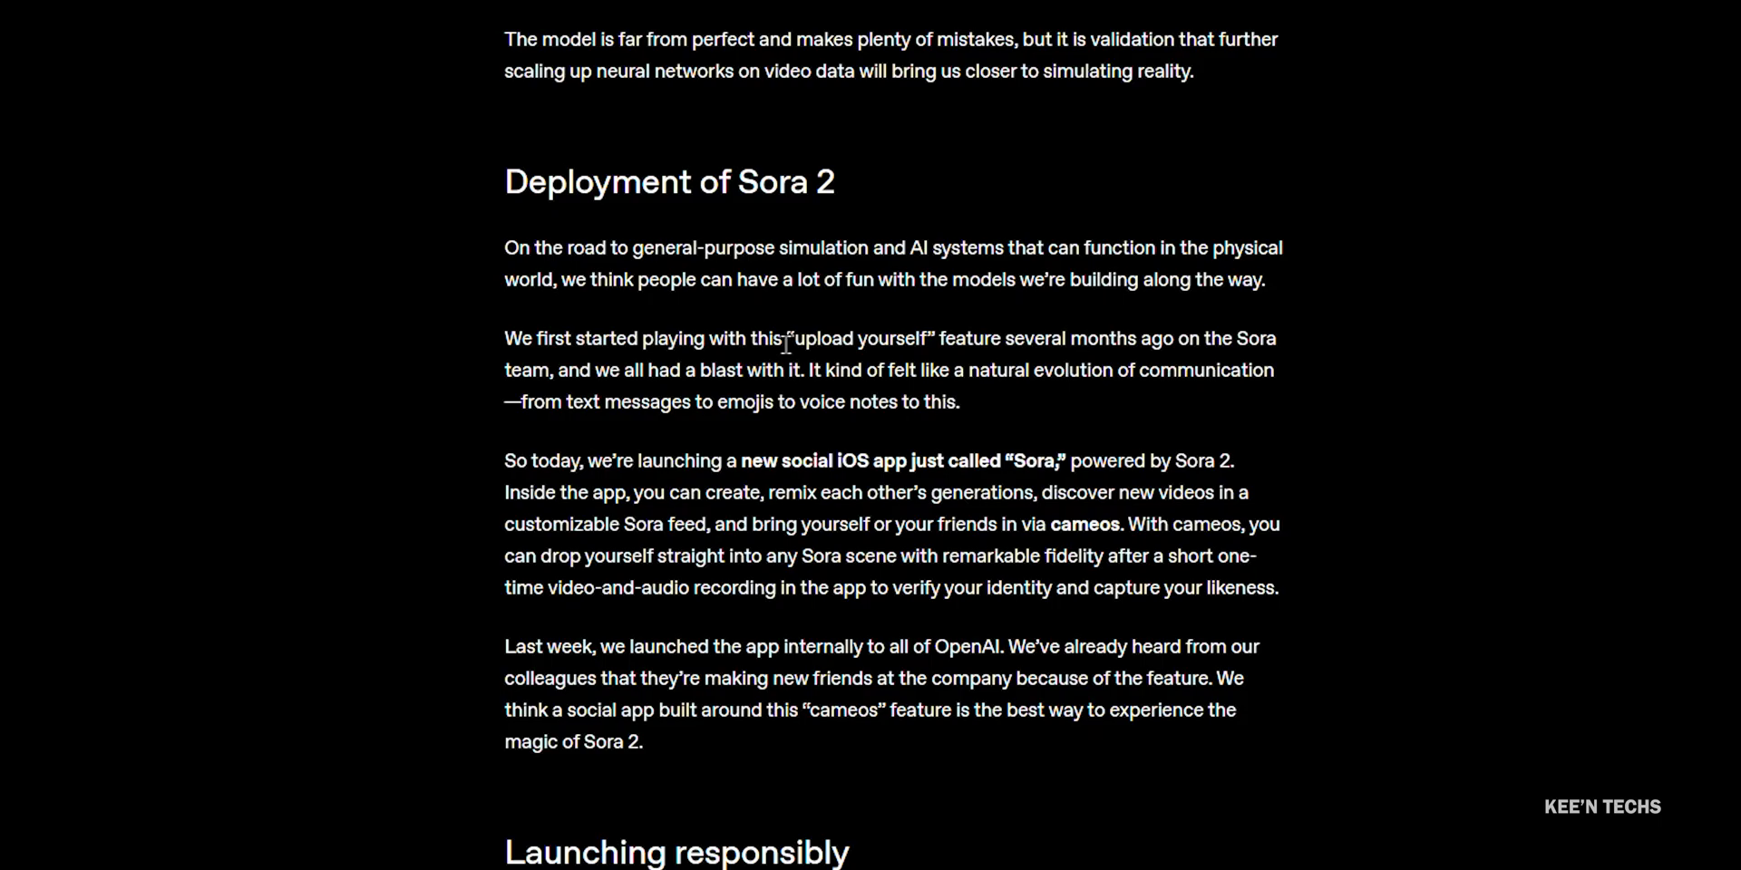
Highlight 'cameos' and the sentence about dropping yourself into any Sora scene
double_click(1197, 413)
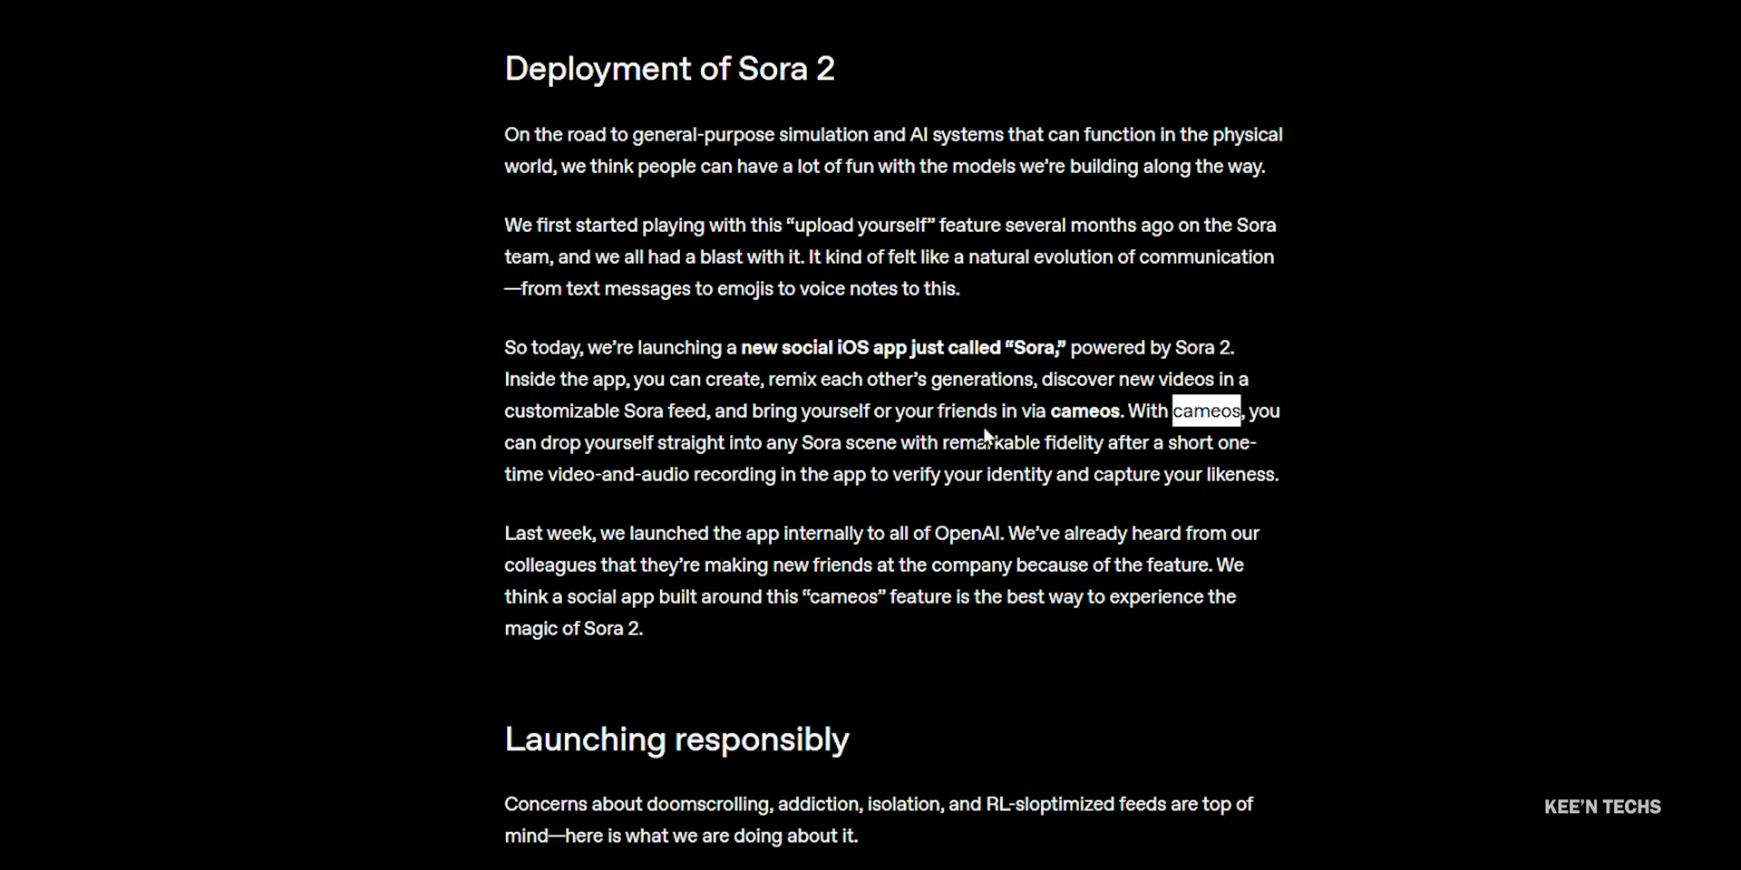
left_click(577, 438)
left_click_drag(502, 444, 1218, 451)
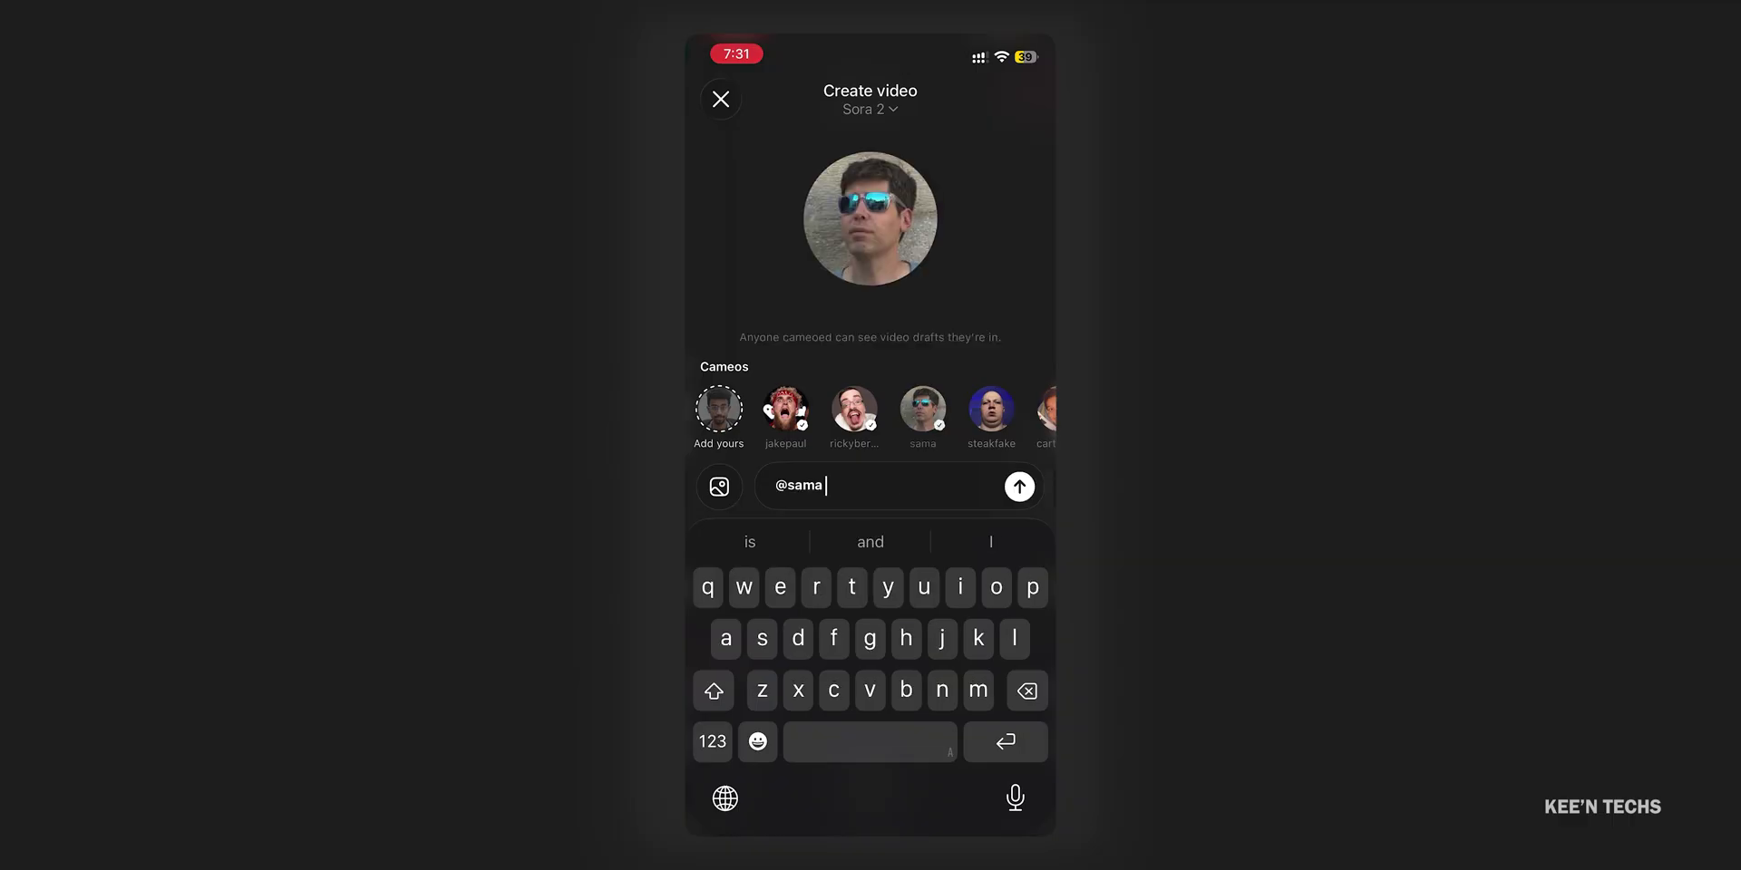
left_click(854, 409)
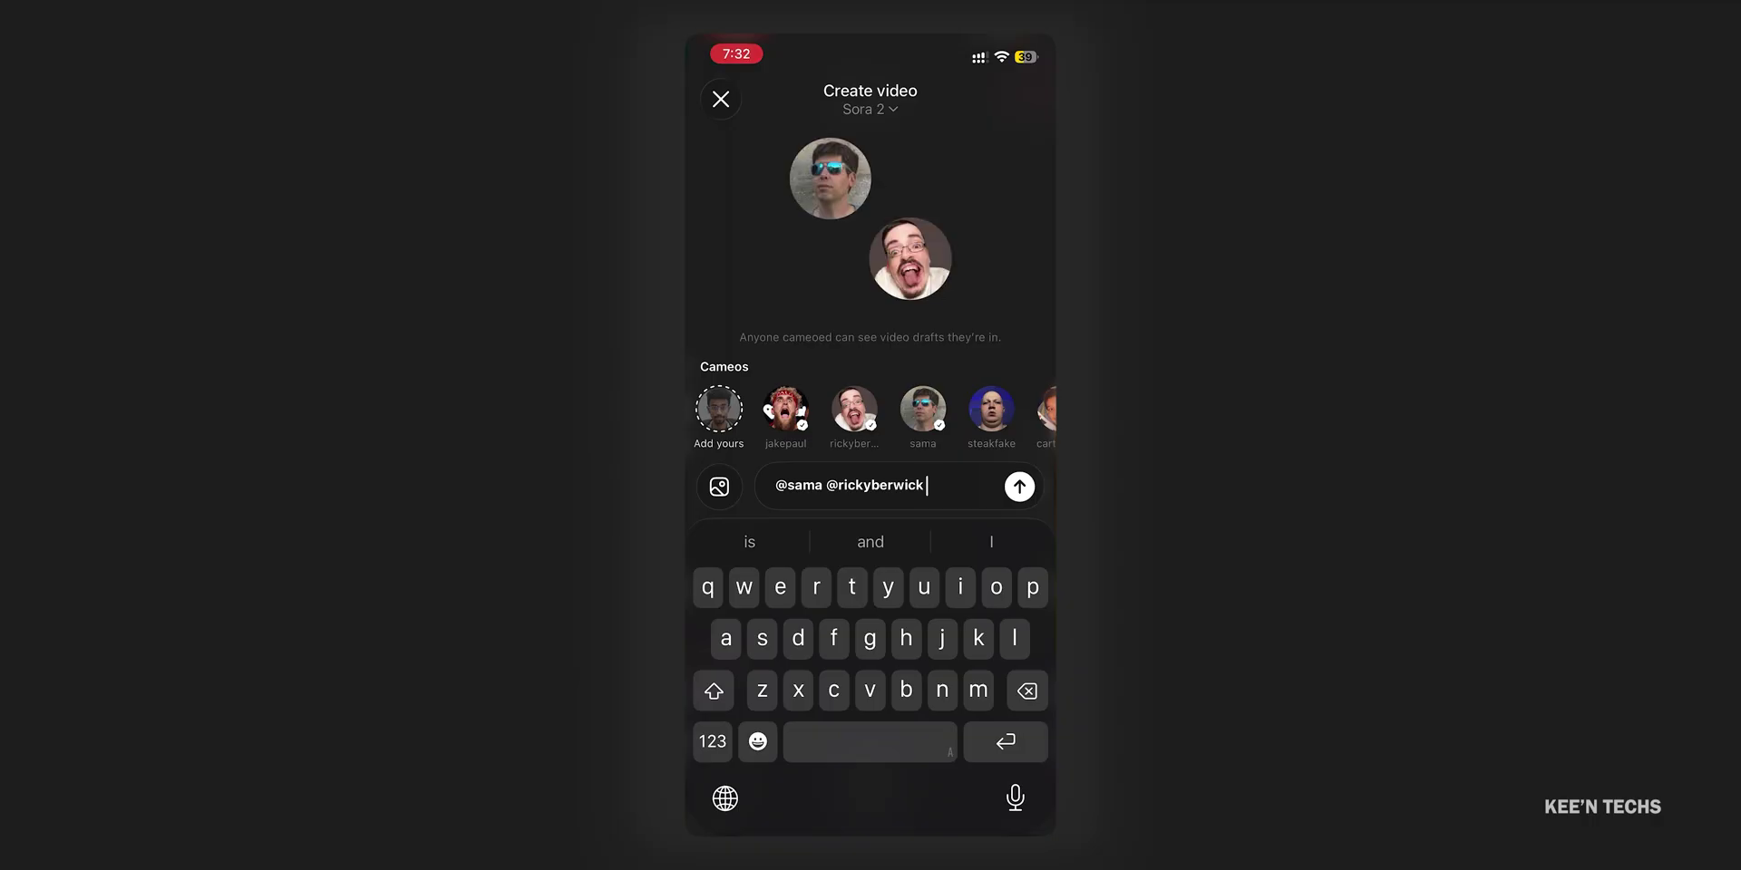
double_click(805, 485)
left_click_drag(816, 500, 926, 500)
key("BackSpace")
key("BackSpace")
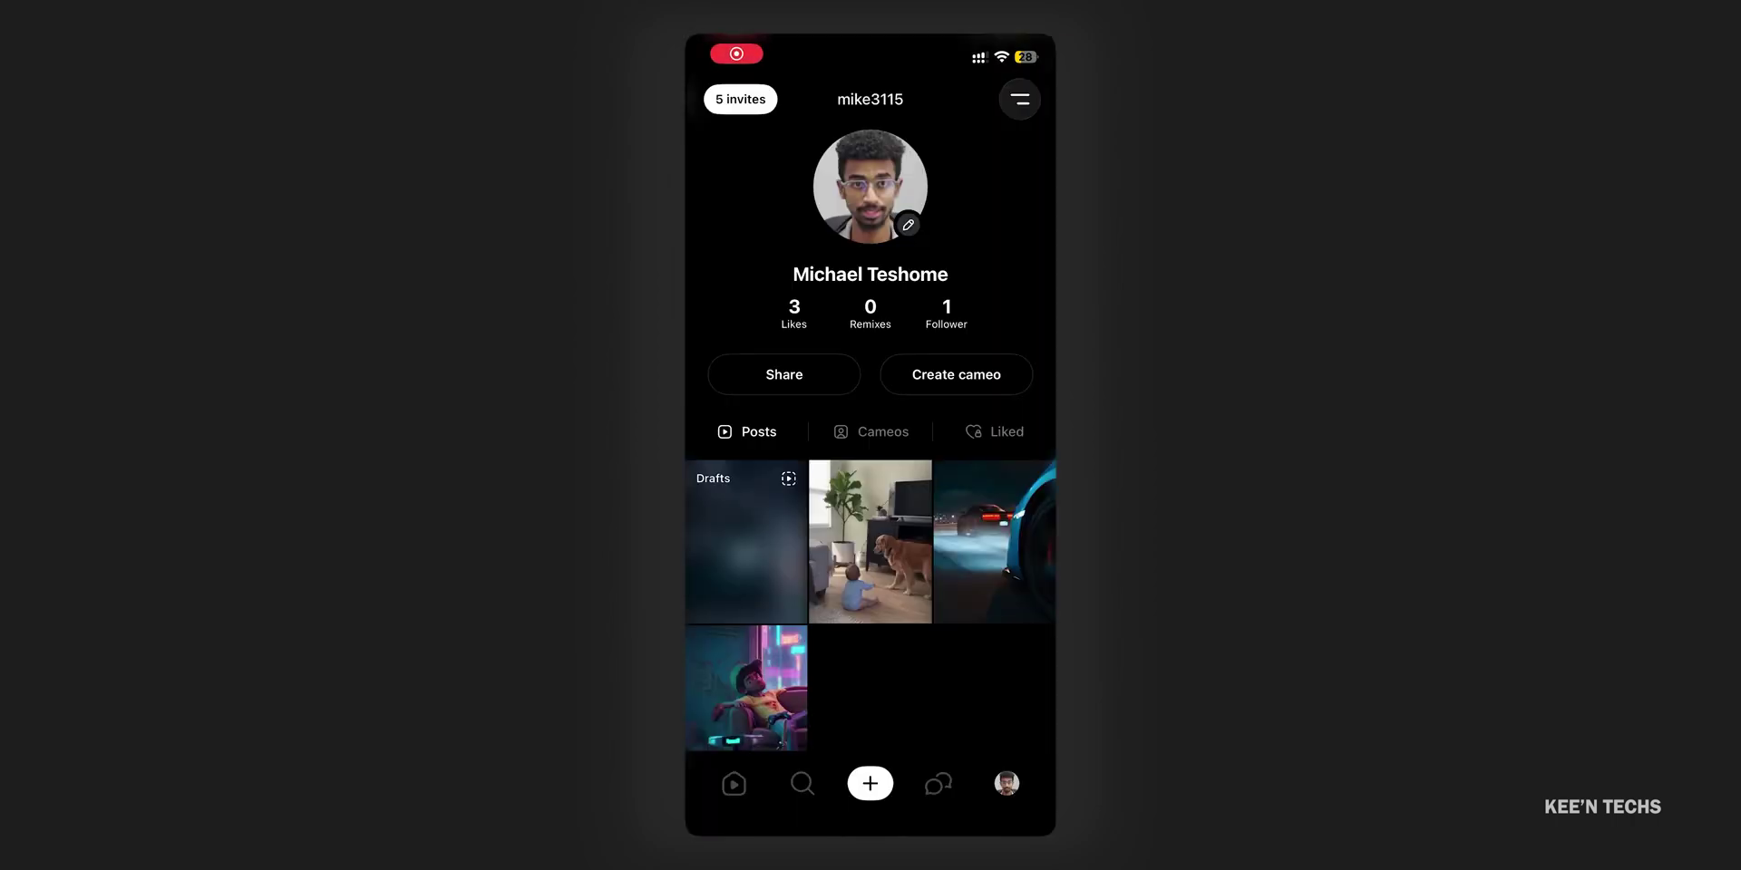
From the profile's Cameos tab, record a face-and-voice cameo reading the numbers and save it
left_click(870, 431)
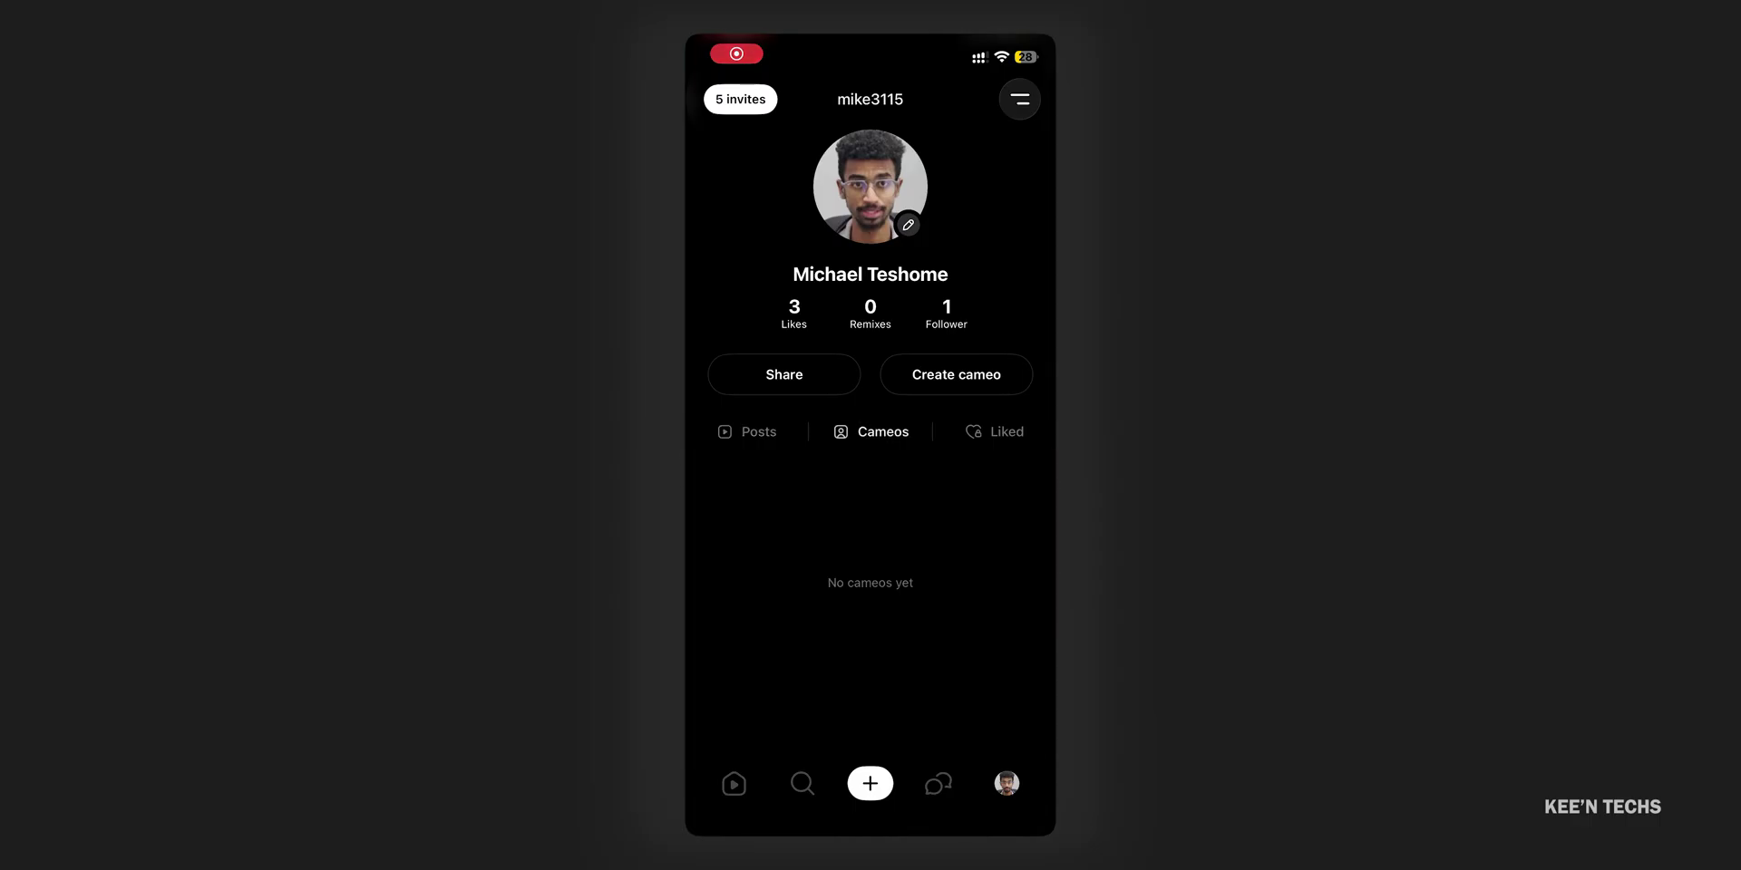
left_click(956, 374)
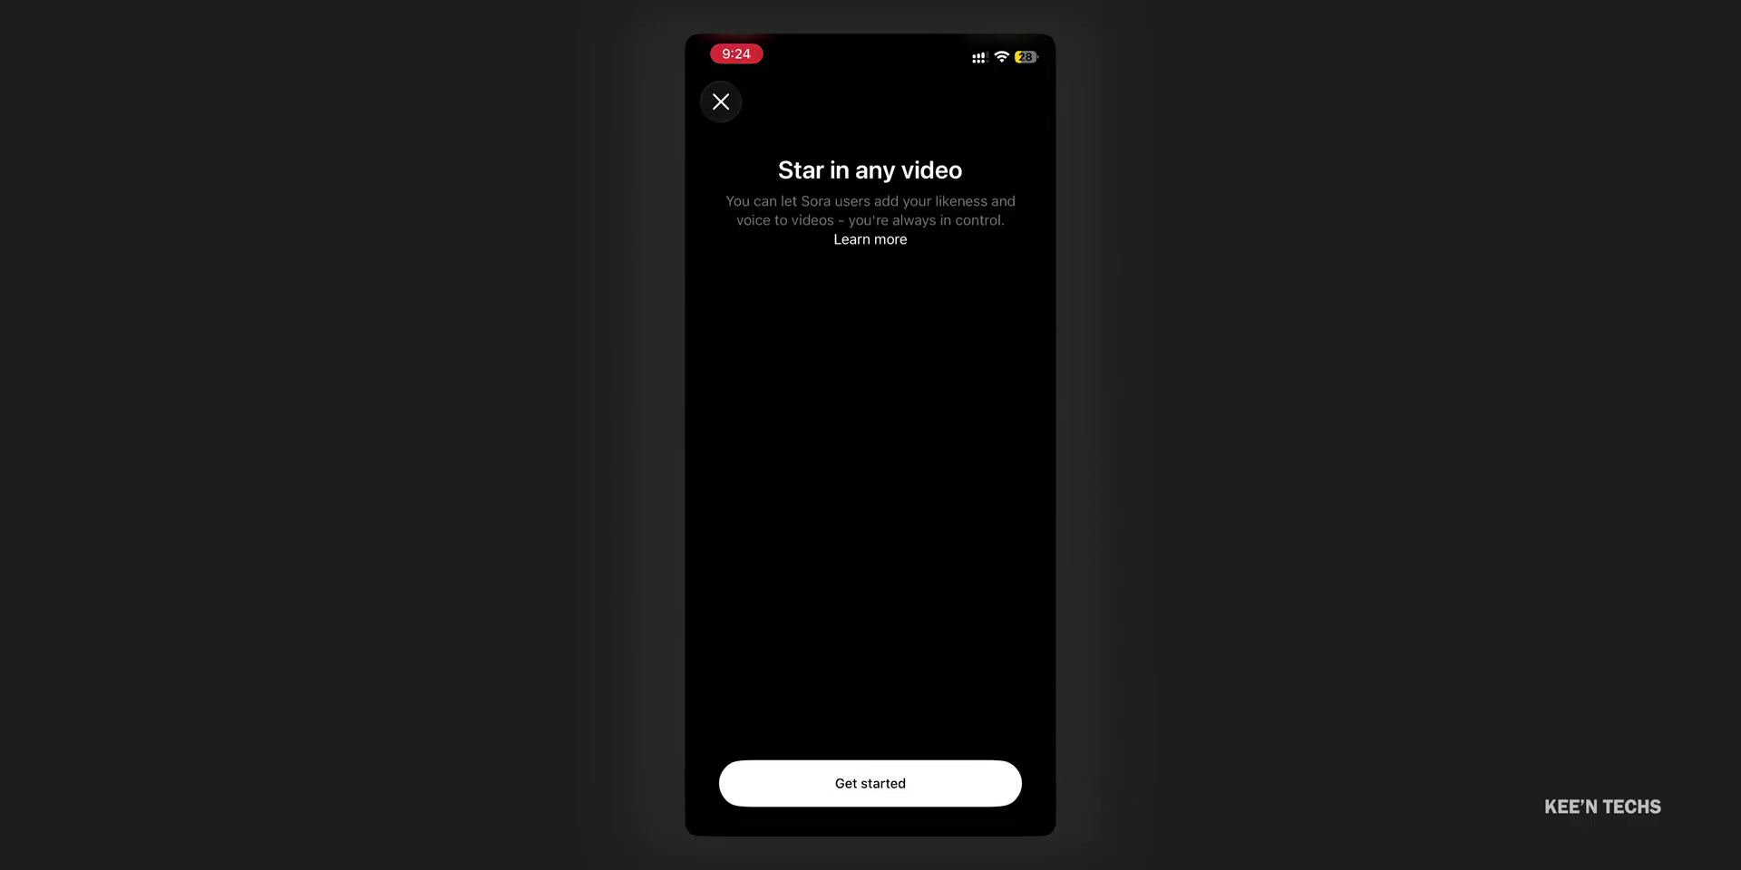
left_click(870, 781)
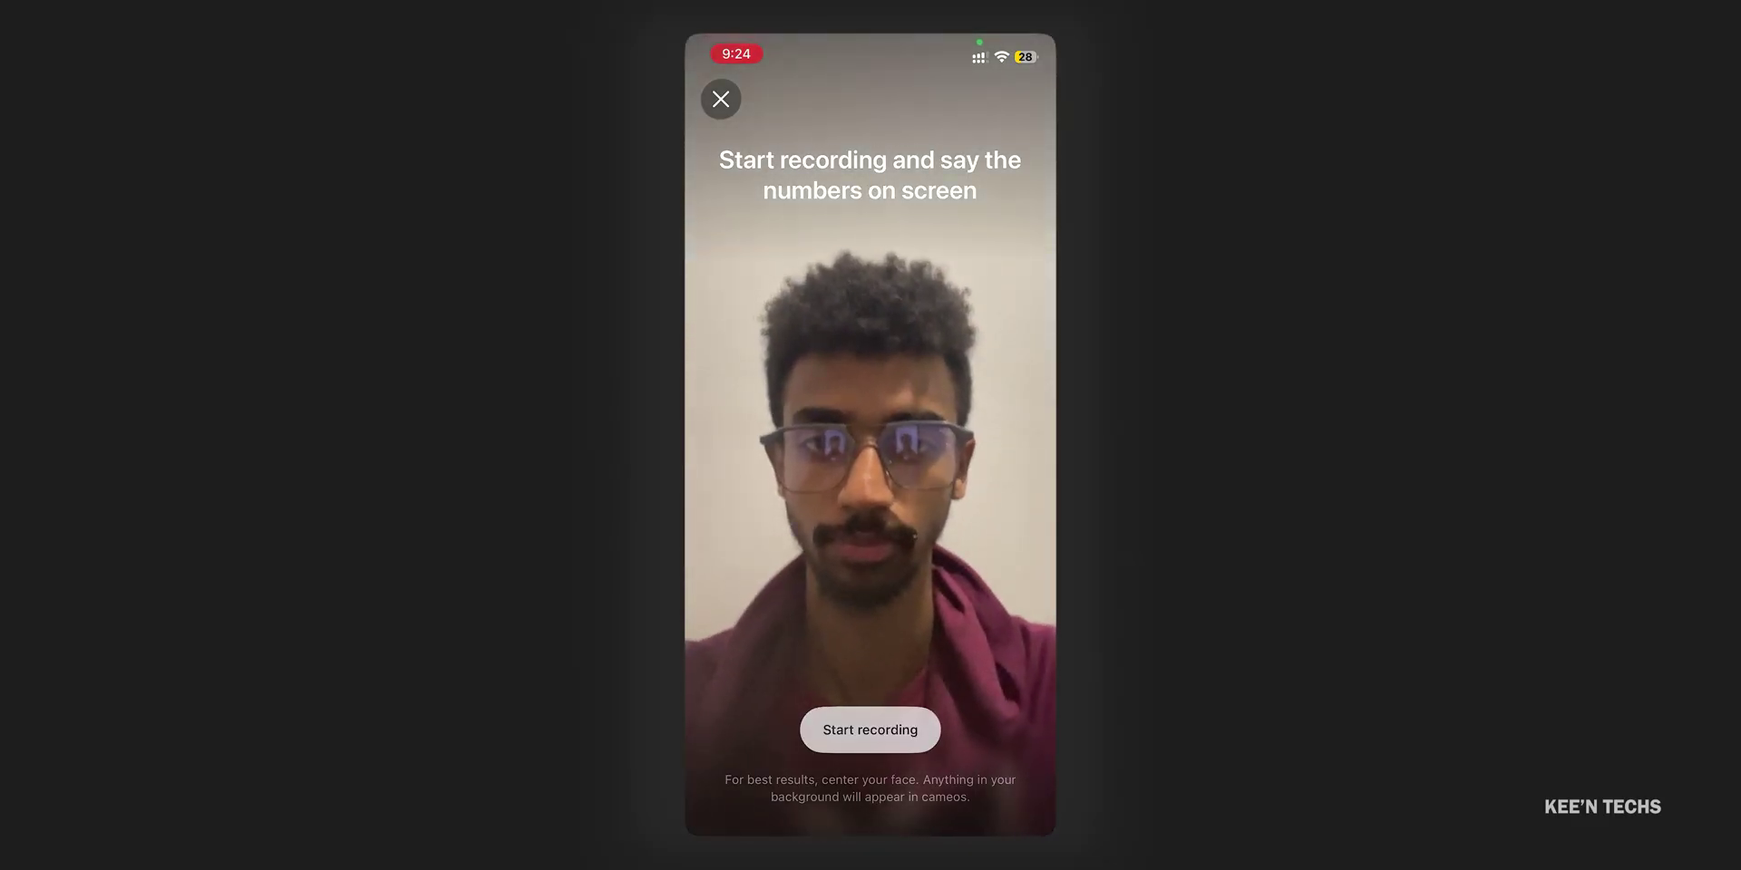
left_click(870, 730)
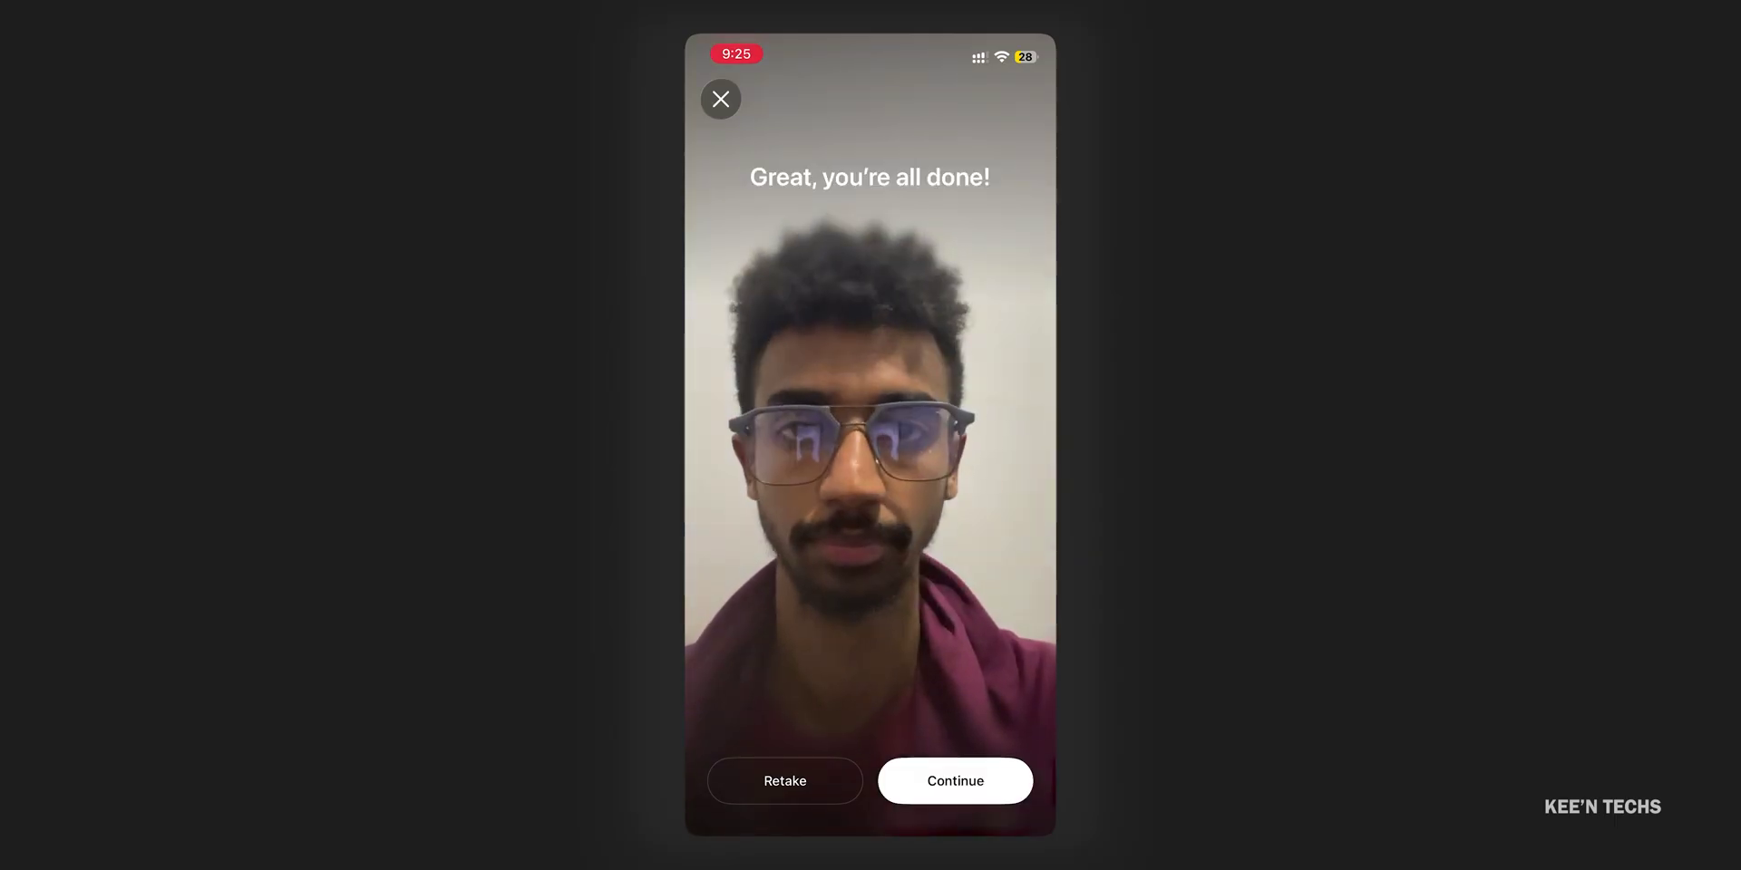
left_click(954, 781)
left_click(955, 781)
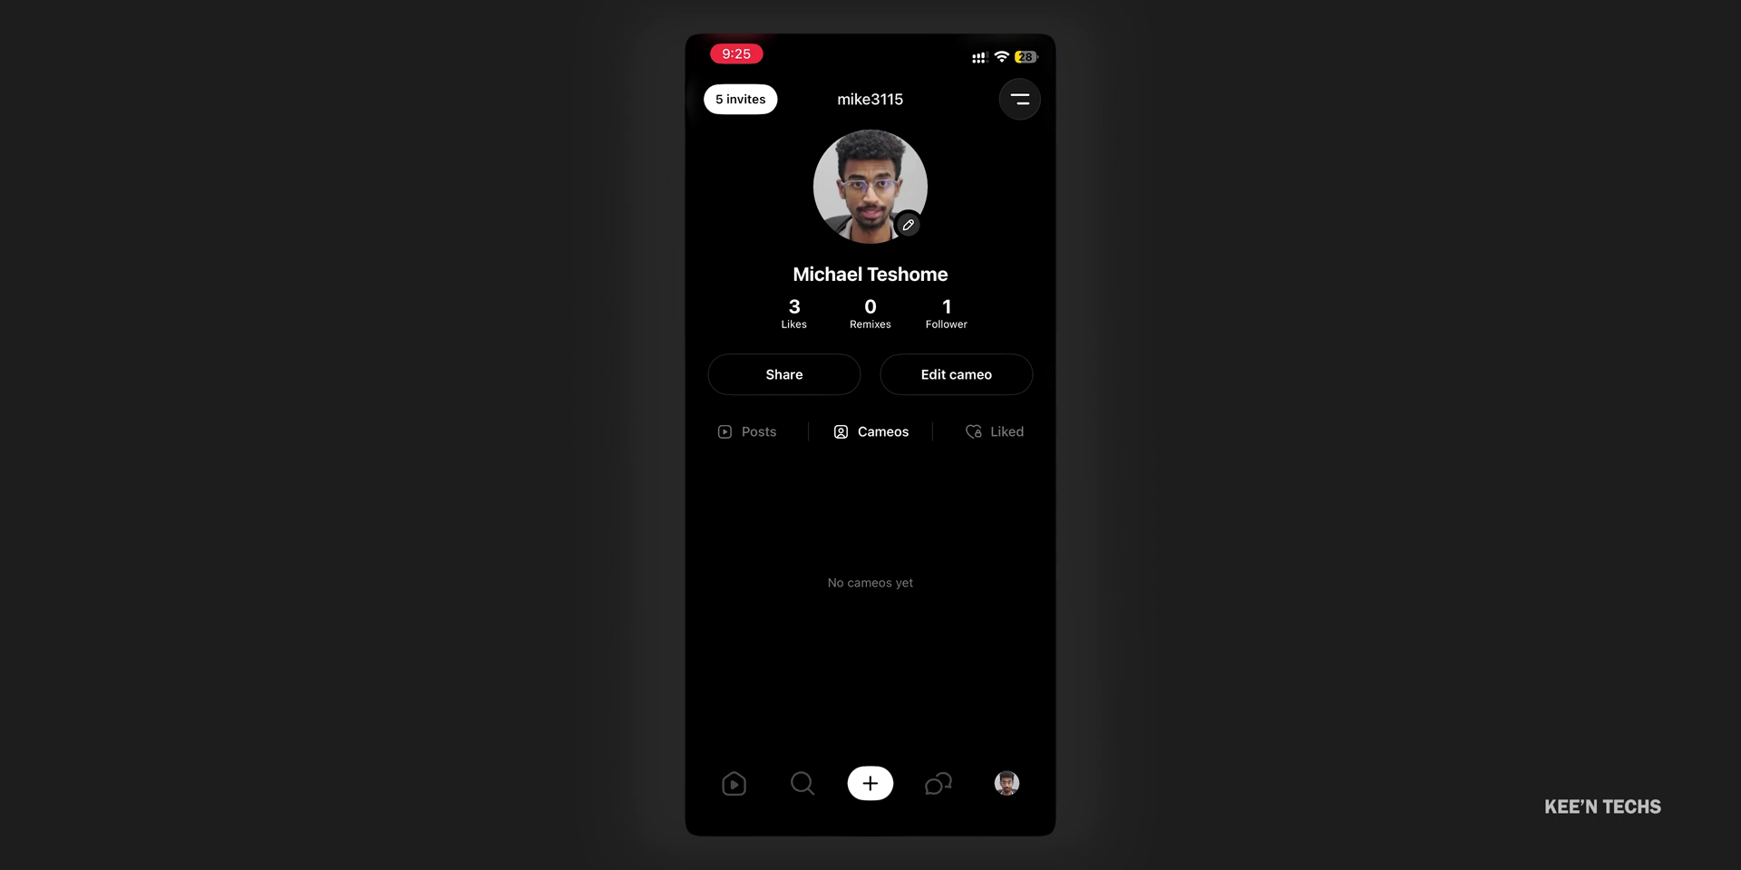
Start a new video and tag your own cameo avatar in the prompt
left_click(870, 783)
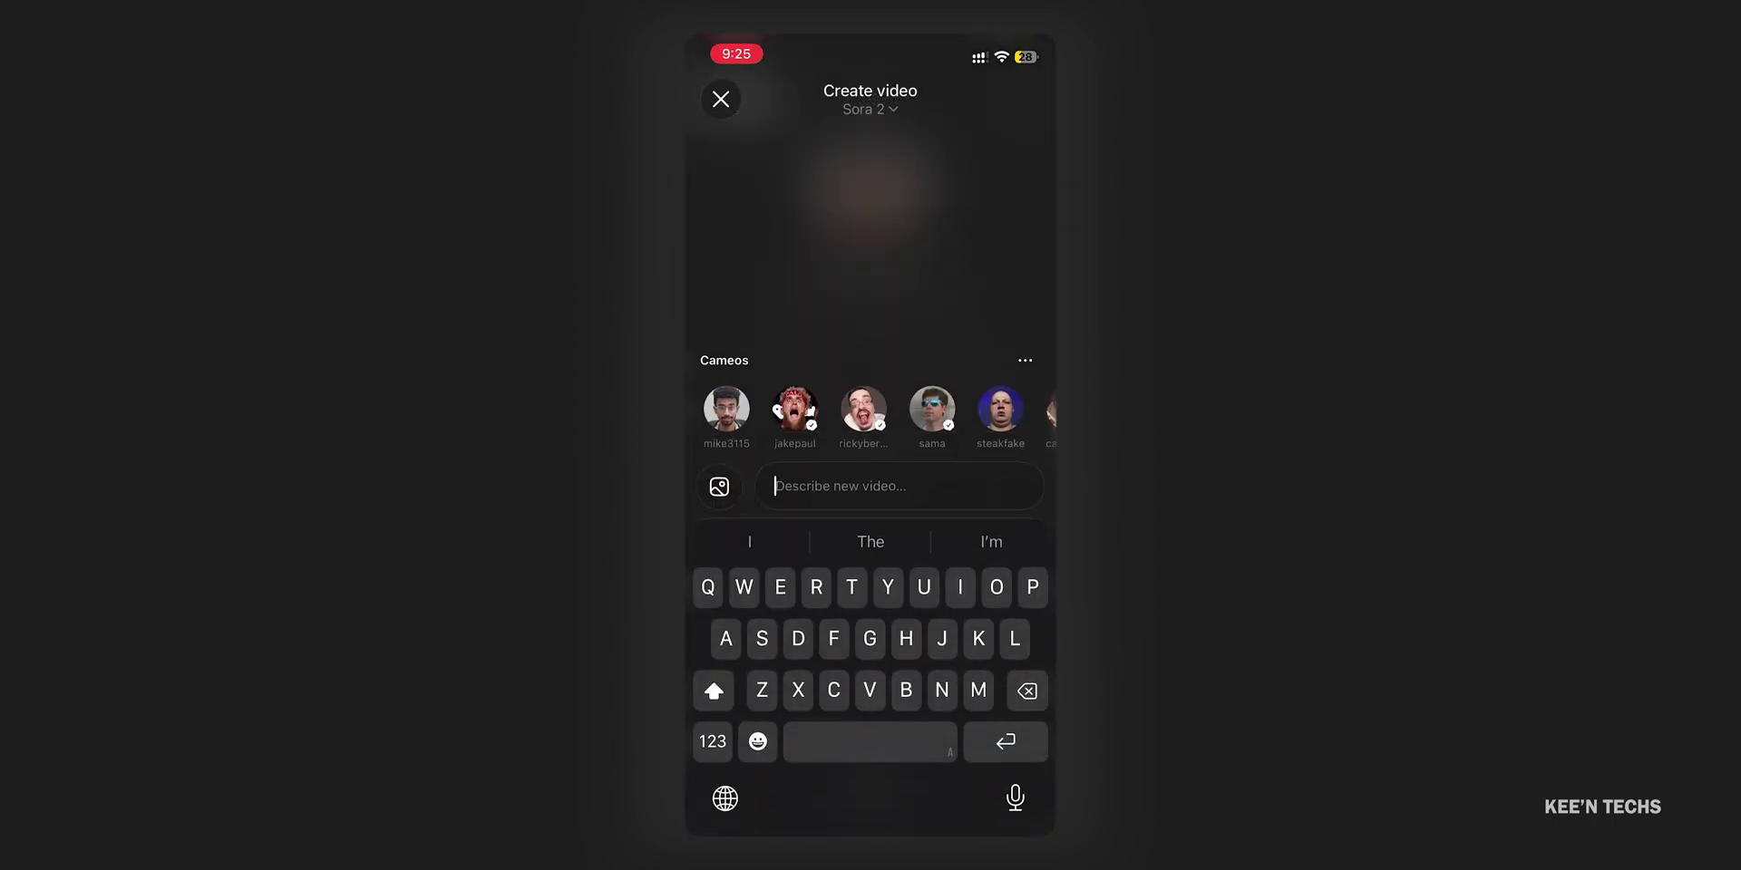
left_click(727, 408)
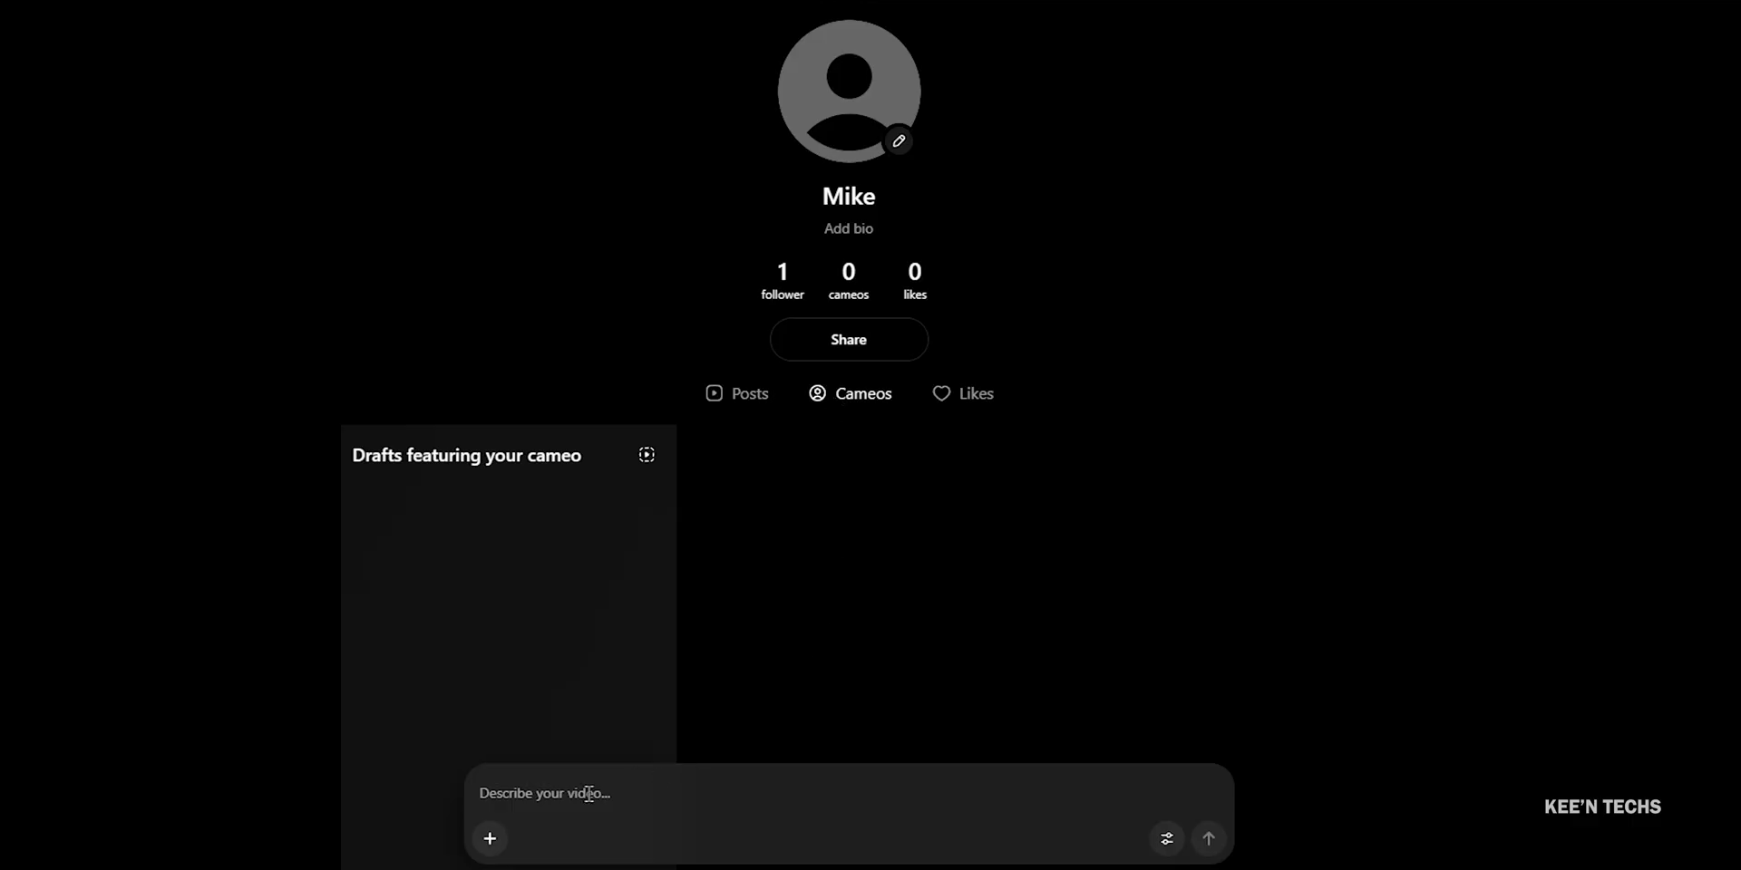
Try adding your cameo on the web, dismiss the iOS-only notice, then show the profile's Cameos section
left_click(563, 801)
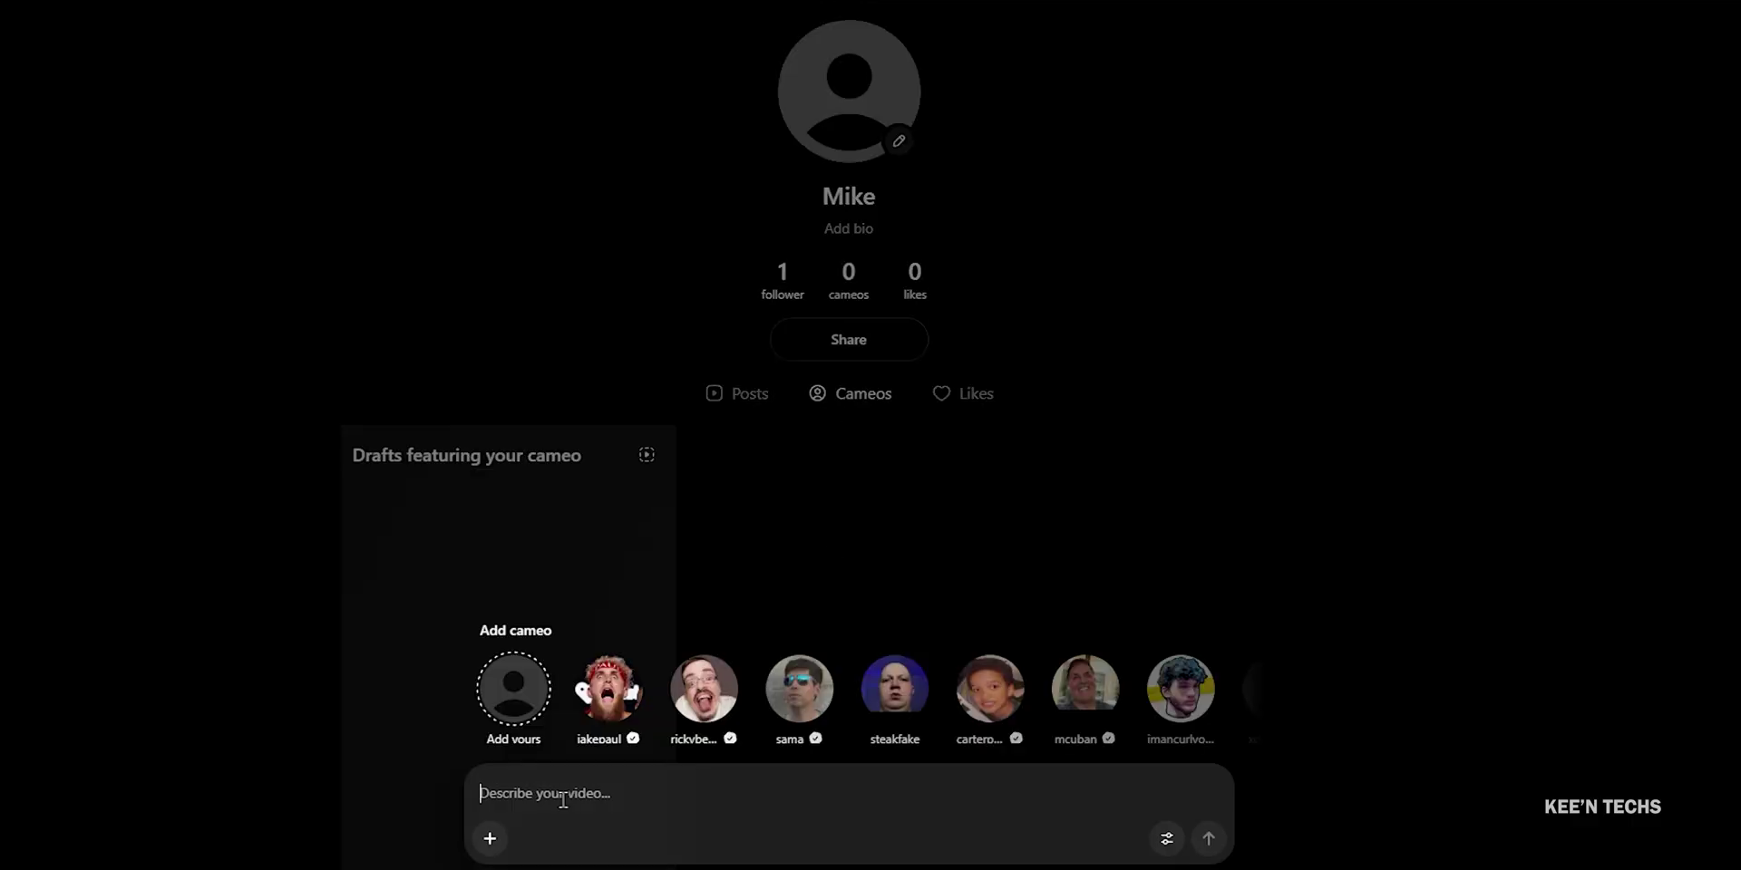
left_click(511, 690)
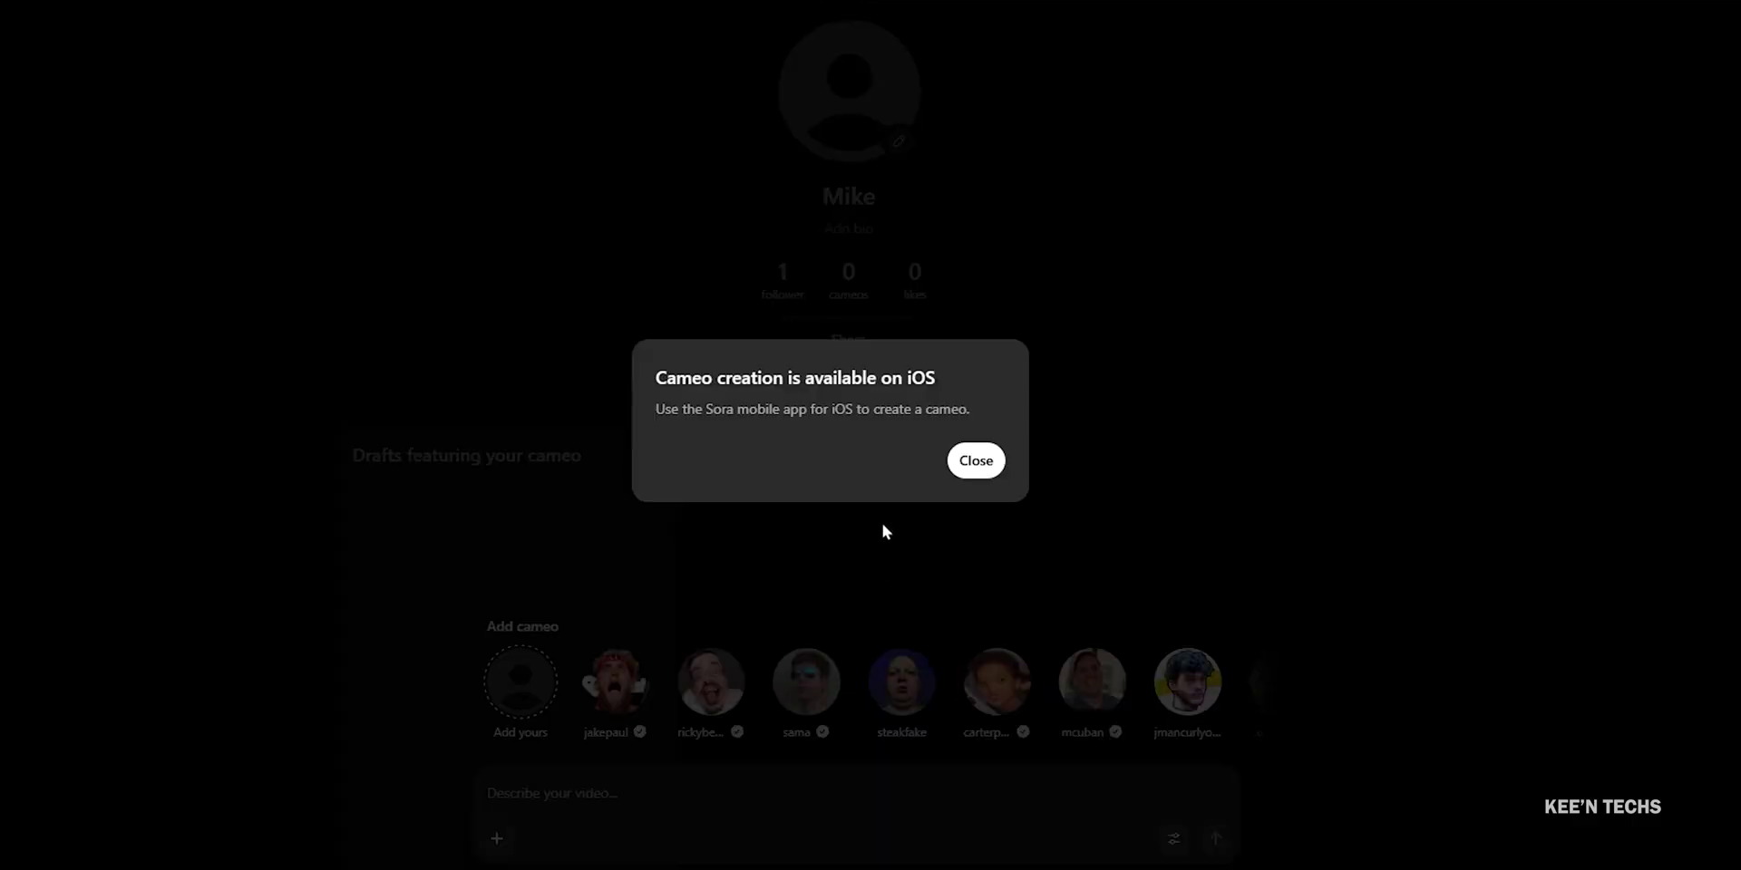
left_click(976, 461)
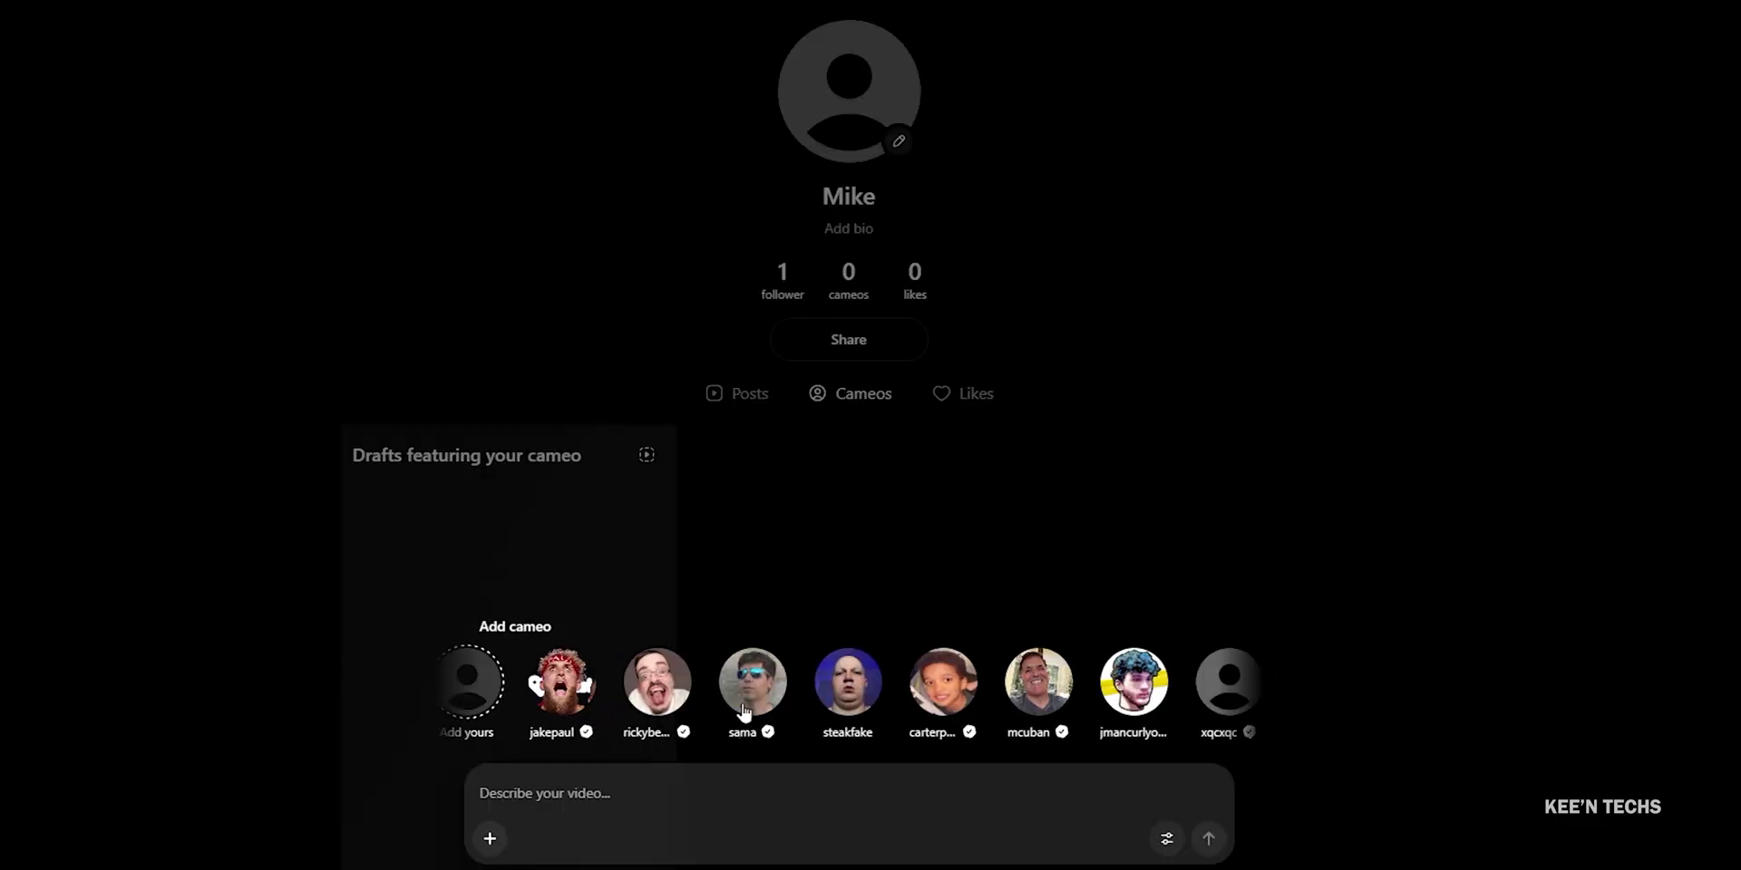
scroll(748, 708, "right", 1)
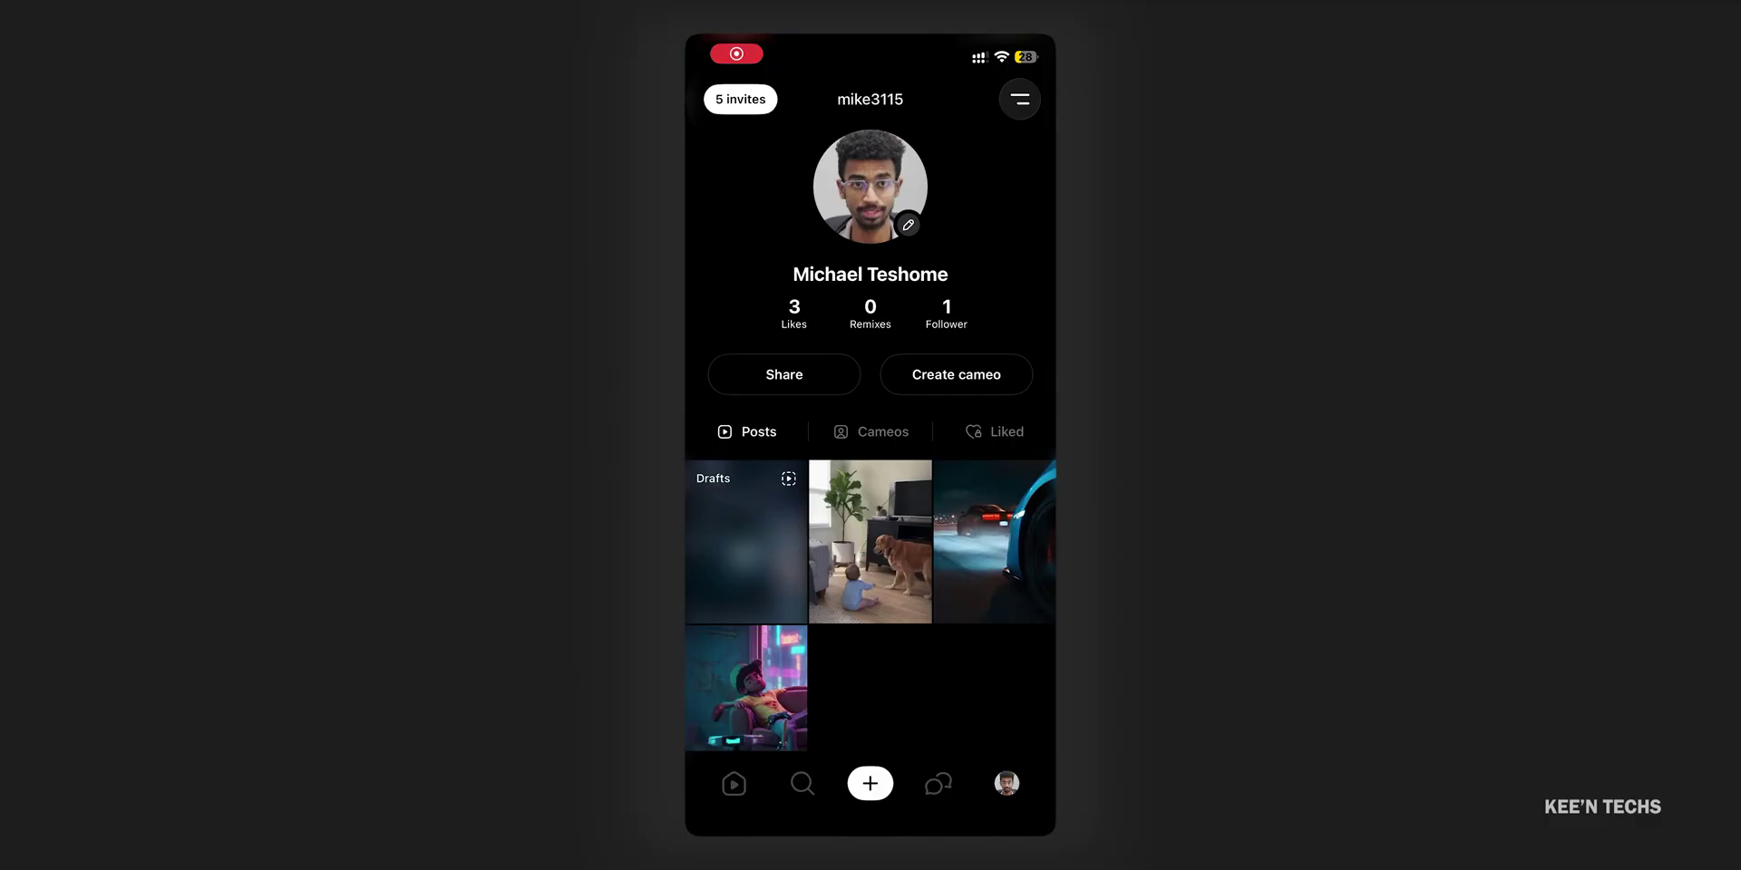
left_click(872, 432)
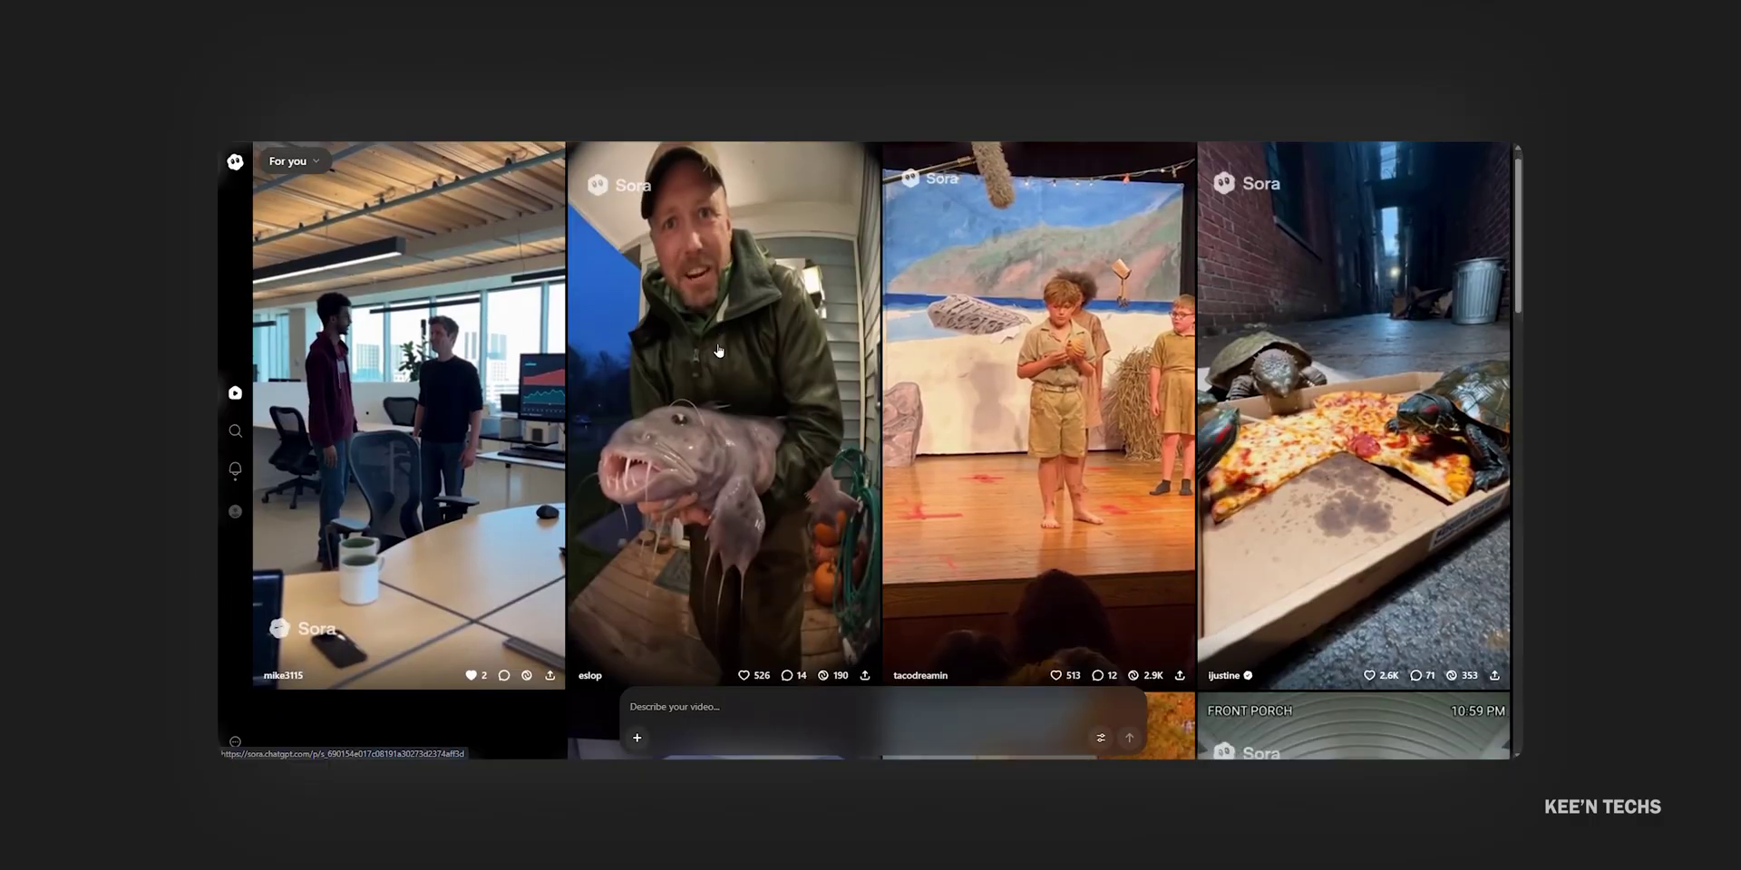
Open the feed's video description box, then view the top of DeepMind's Introducing Veo 3.1 page
scroll(717, 350, "down", 5)
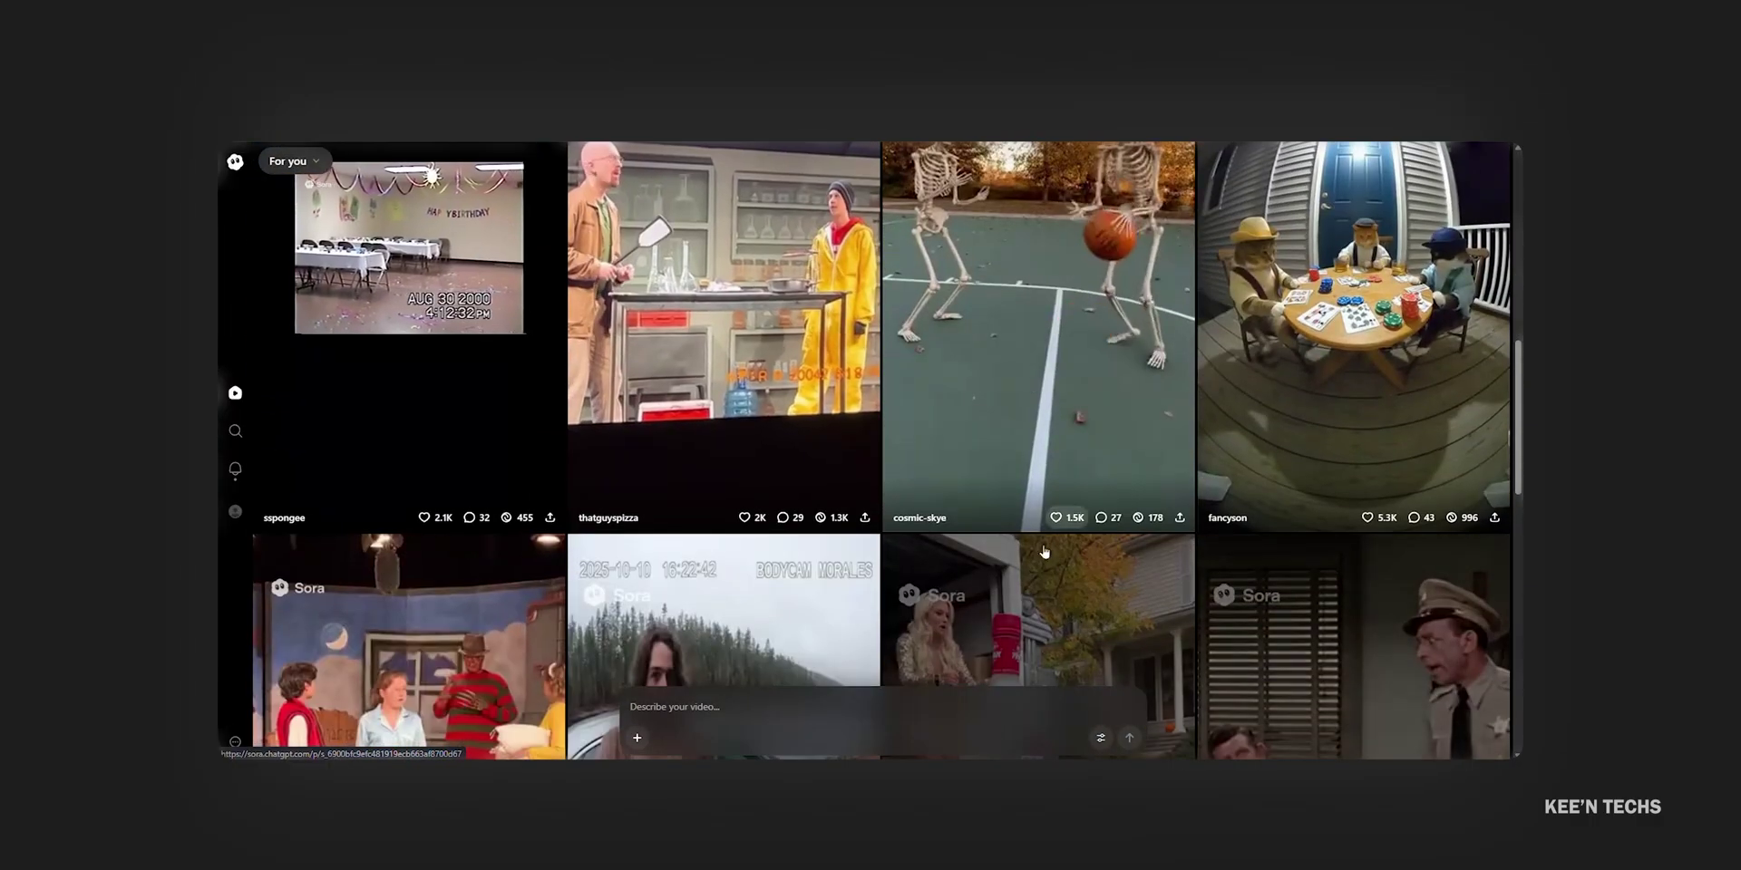
left_click(717, 708)
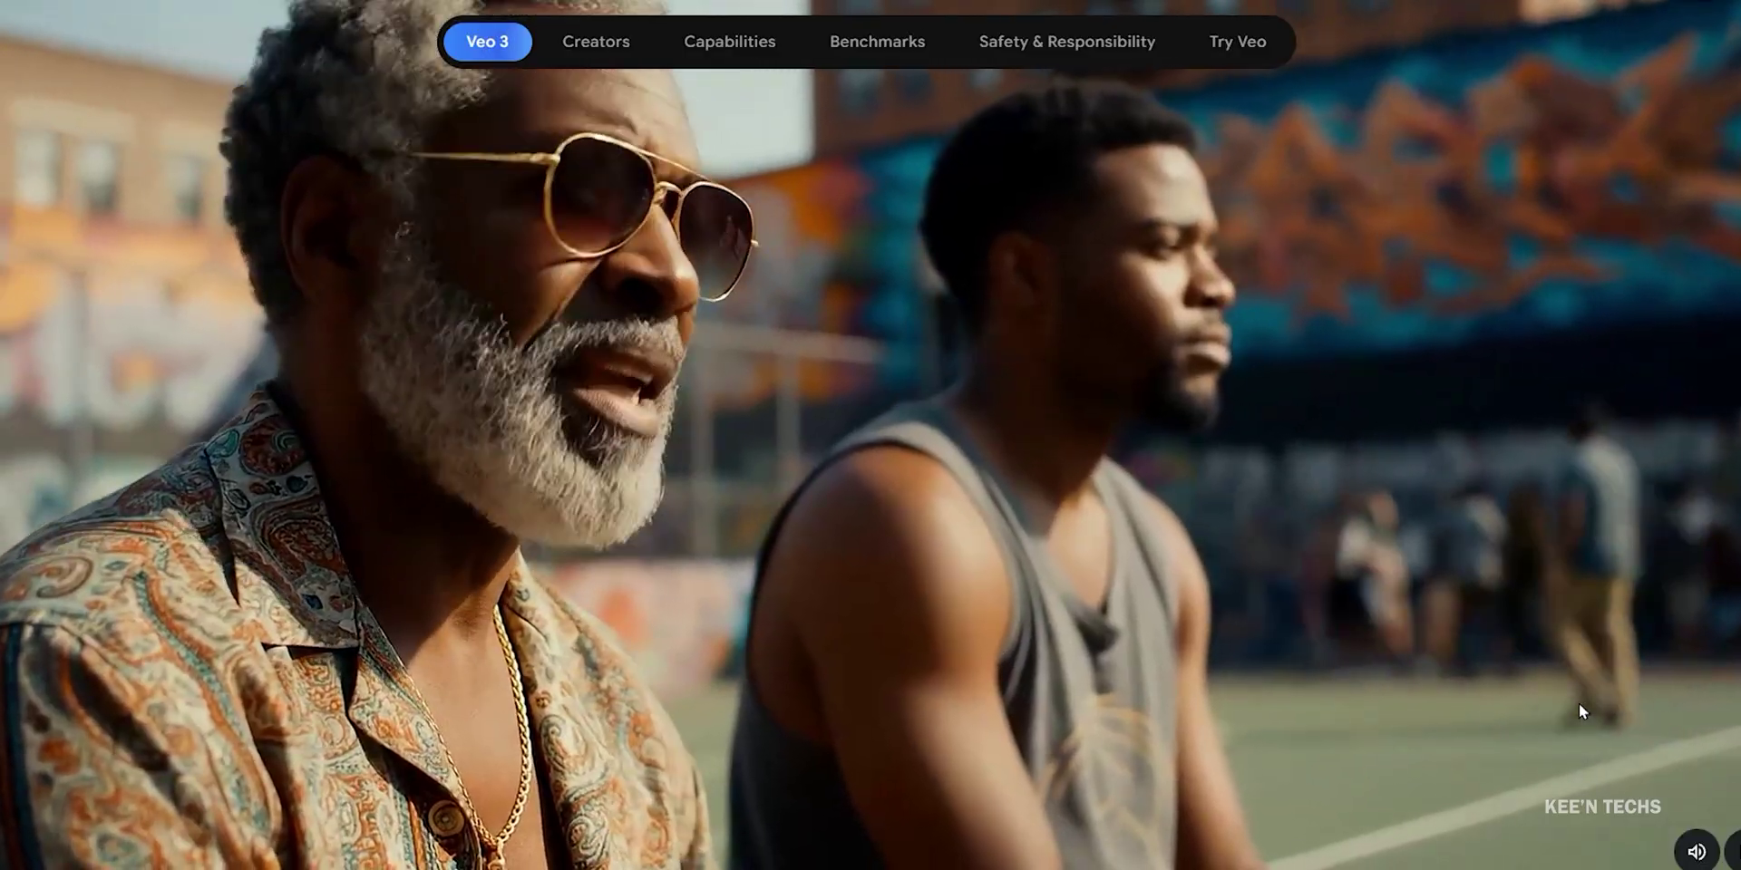
scroll(863, 548, "up", 6)
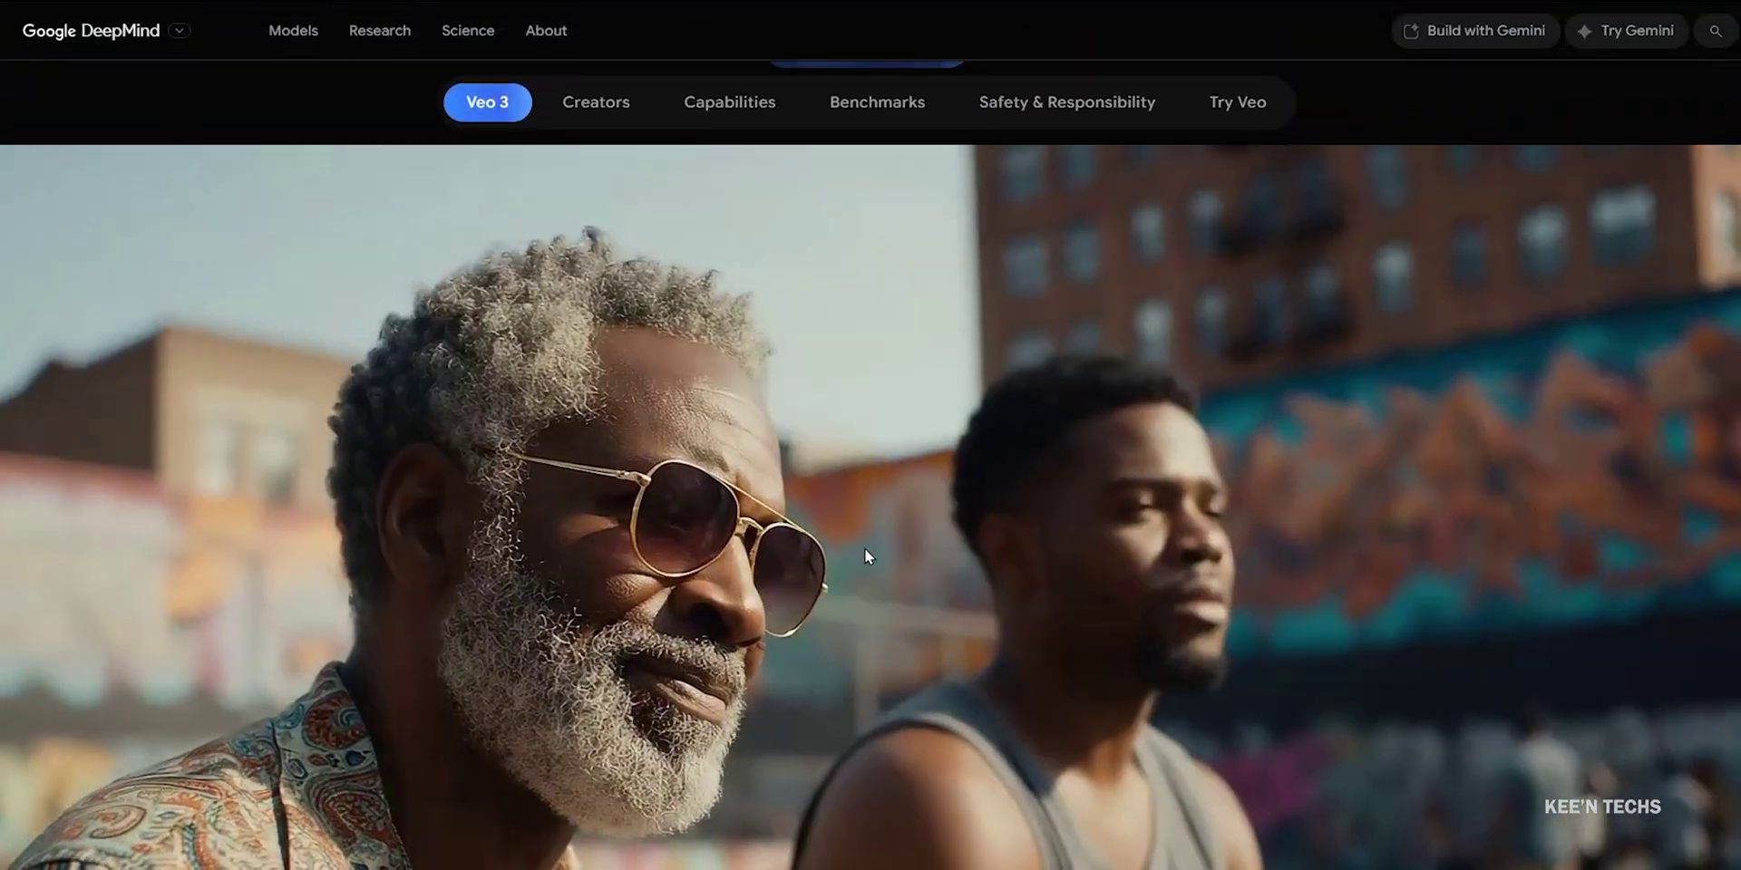